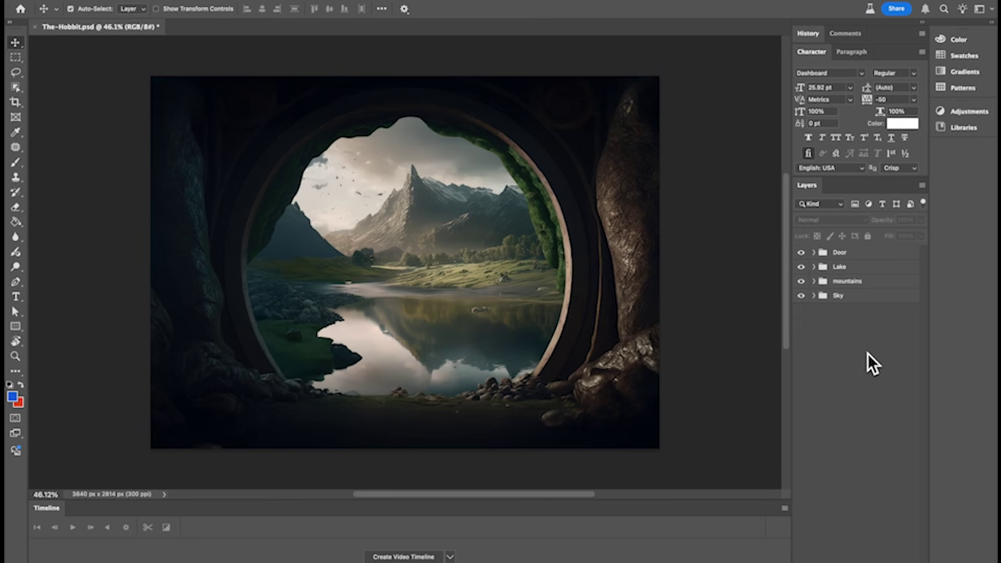
- In Photoshop, hide the Door, Lake and mountains layers in turn, then show them all again
click(835, 269)
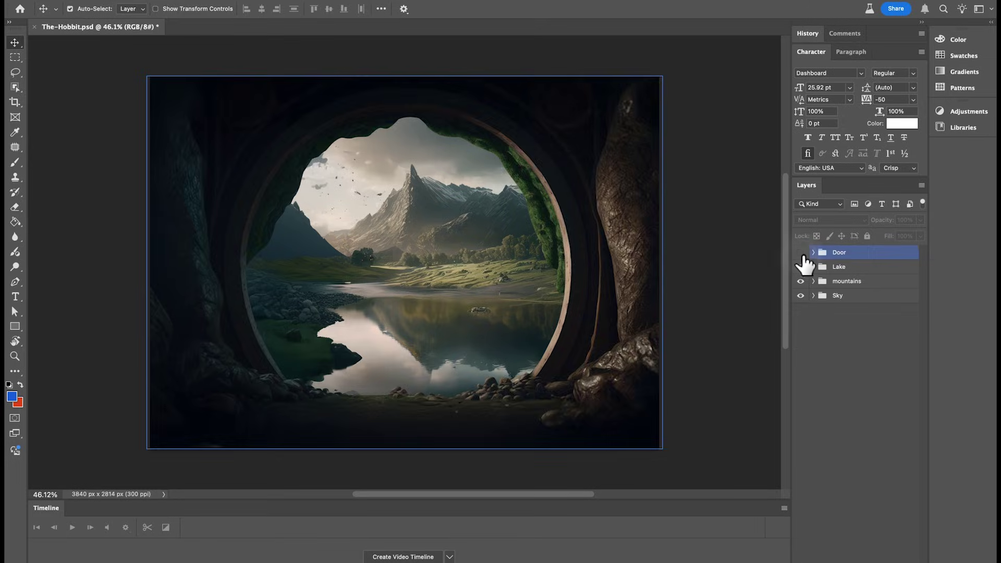
click(801, 252)
click(803, 267)
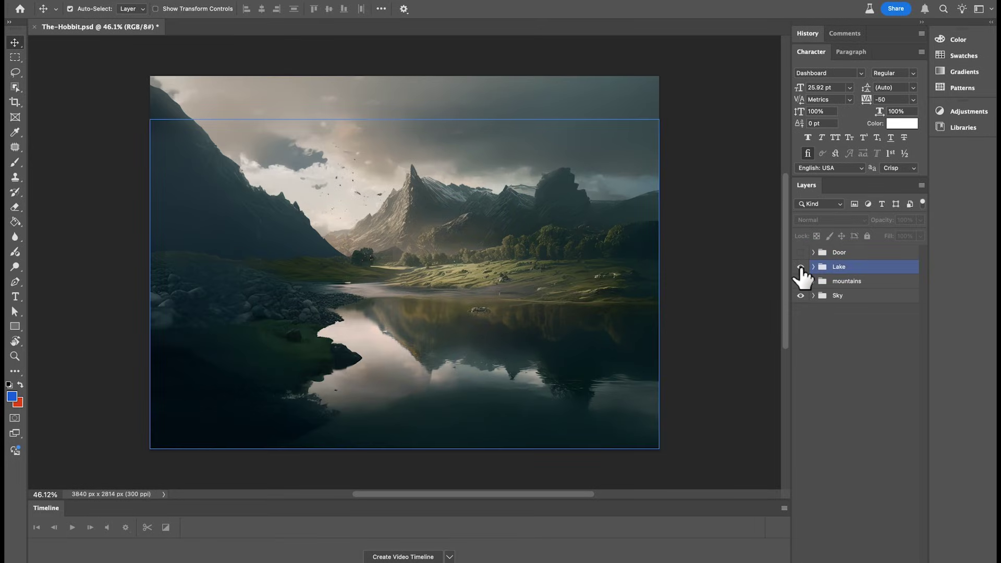
click(801, 267)
click(802, 281)
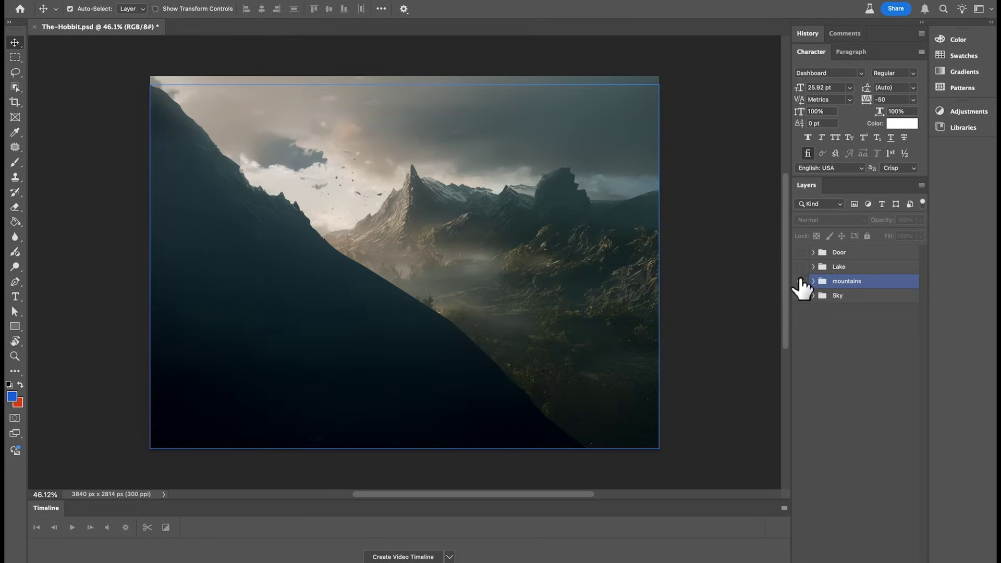
click(801, 281)
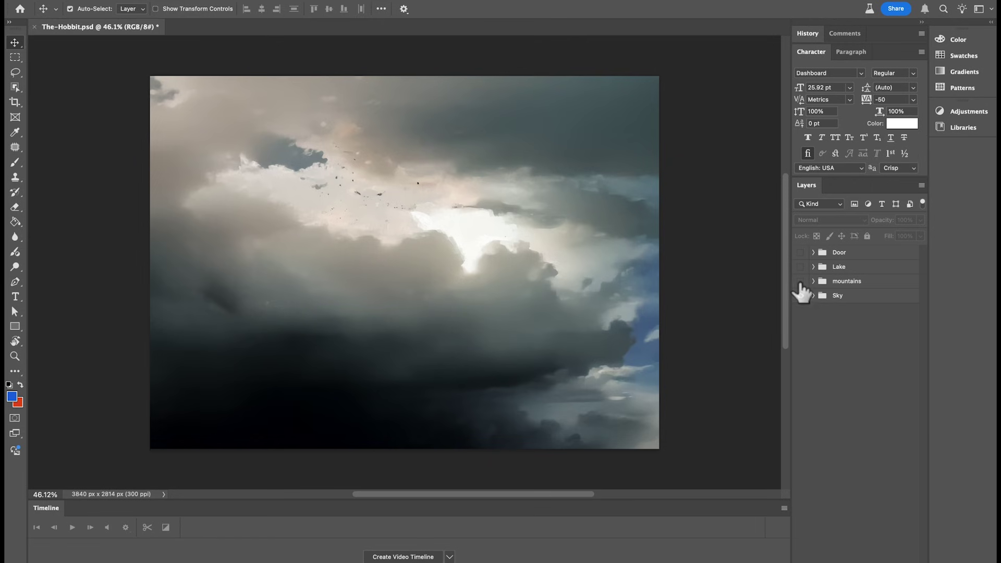
click(801, 282)
click(801, 267)
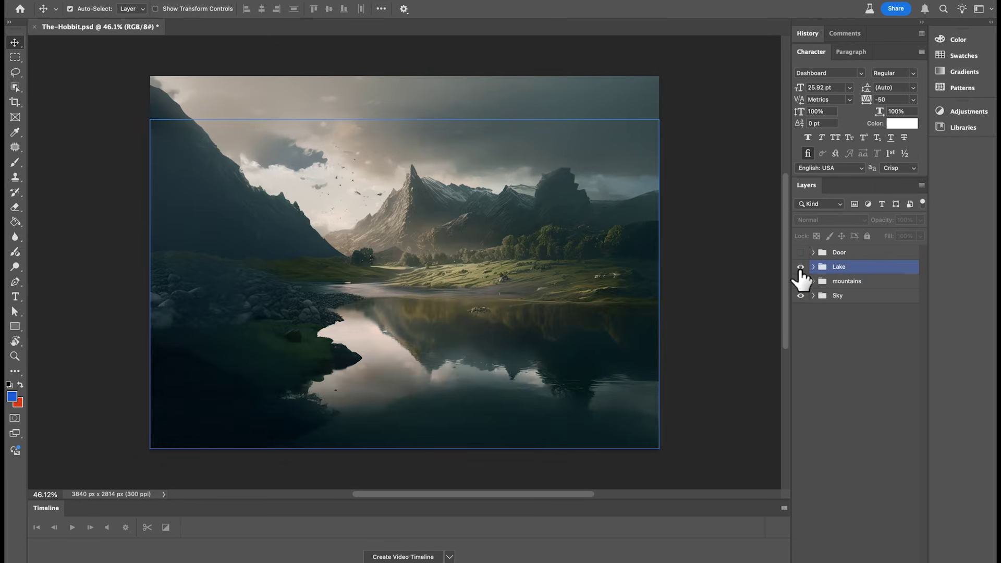
click(800, 252)
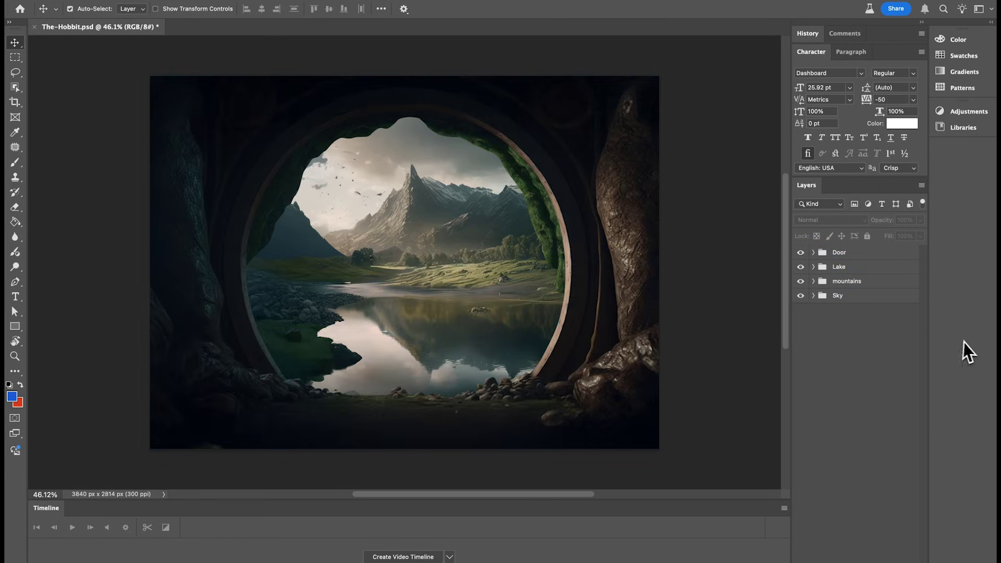
- Preview 01.jpg, 02-left.png, 02-right.png, 03.png, 04.png and Map.jpg in Finder's column view
click(354, 319)
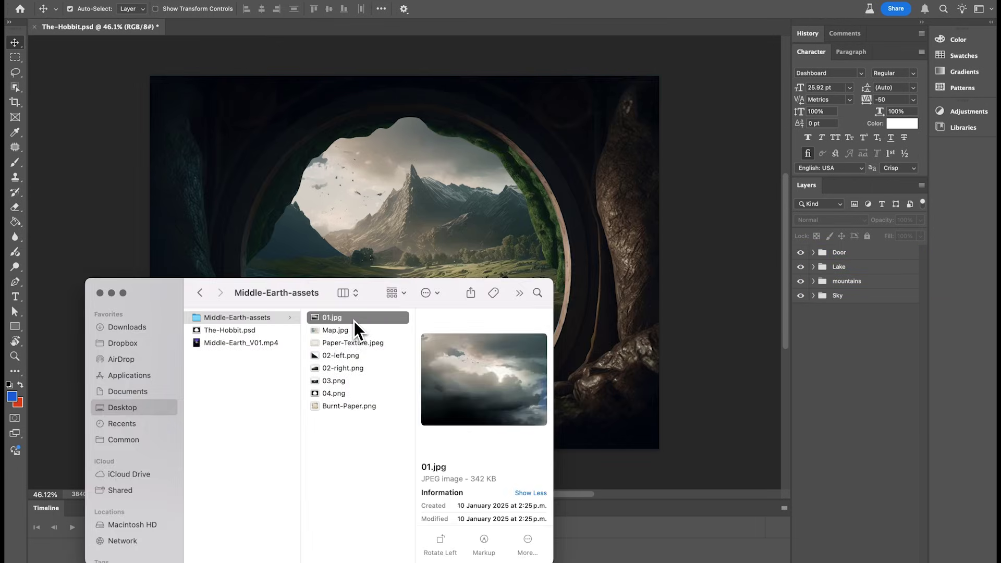
click(359, 359)
click(356, 370)
click(352, 381)
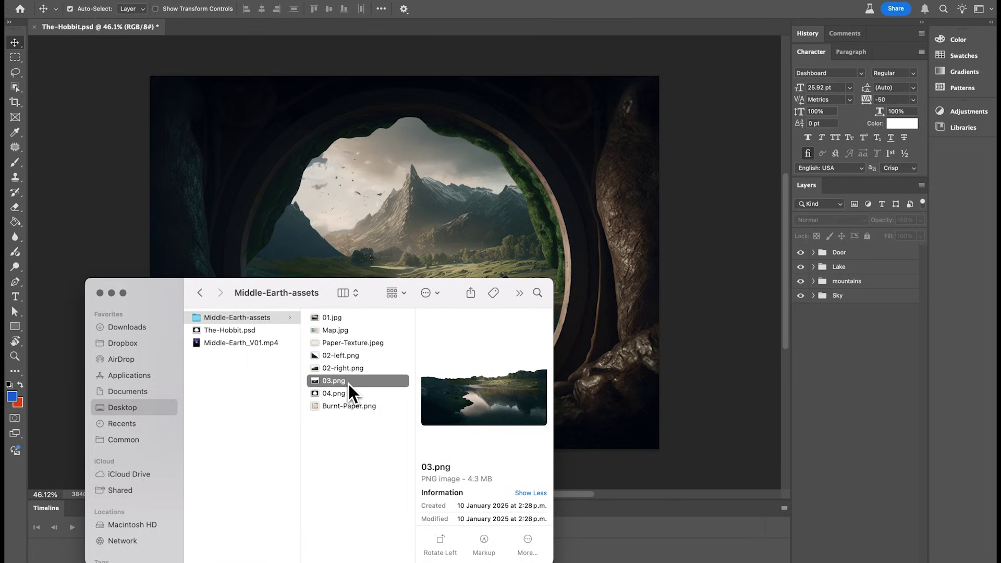
click(351, 395)
click(346, 436)
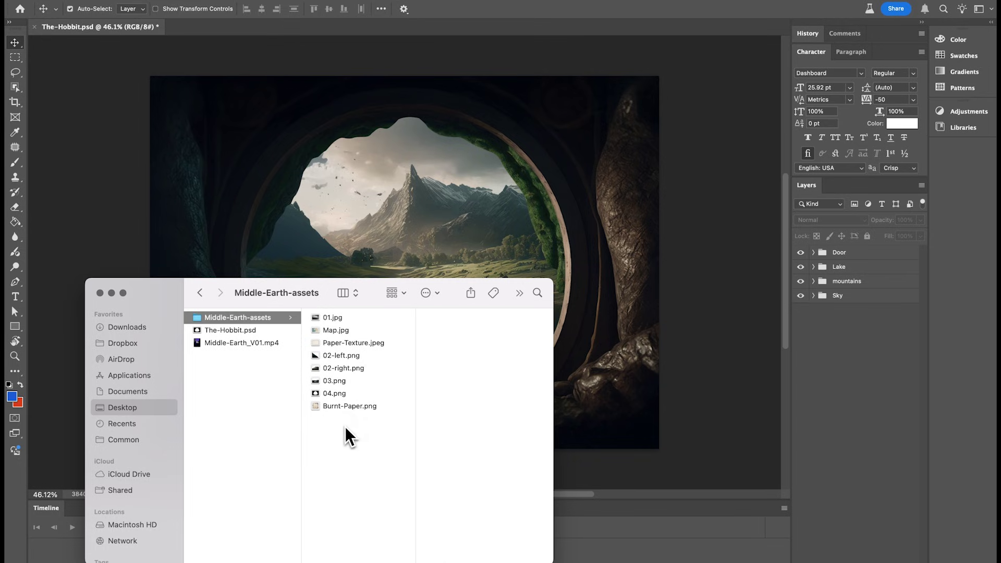
click(383, 357)
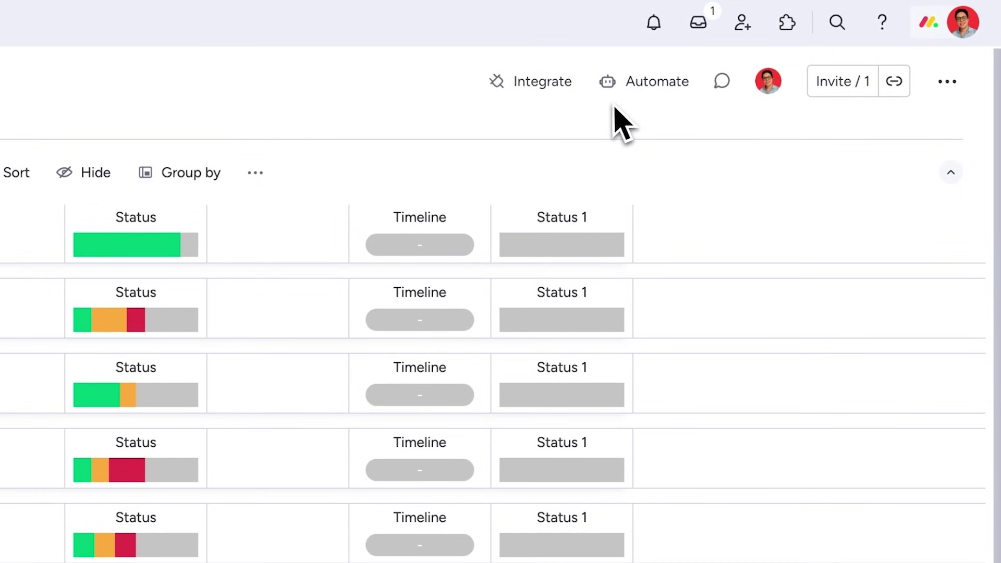
- Open the Presentation Projects board's Automation center to add a custom automation
click(663, 89)
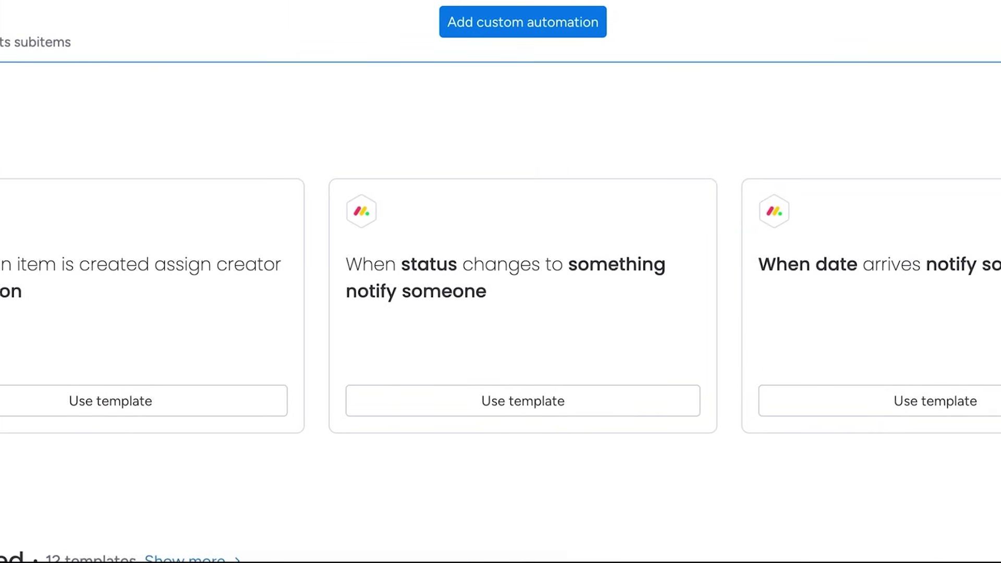
click(522, 22)
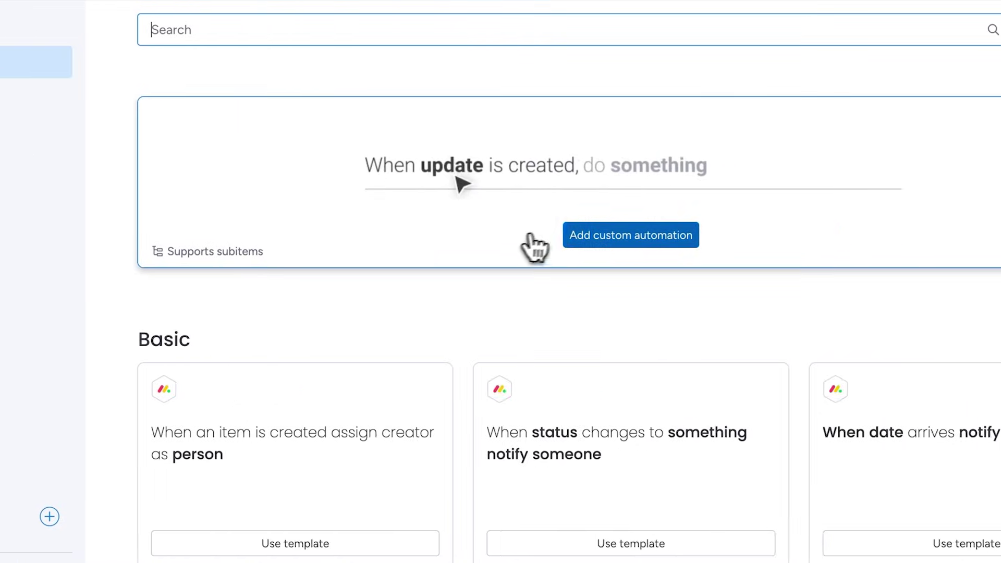
- Trigger a custom automation 3 days before Date arrives, only if Status is Working on it
click(503, 240)
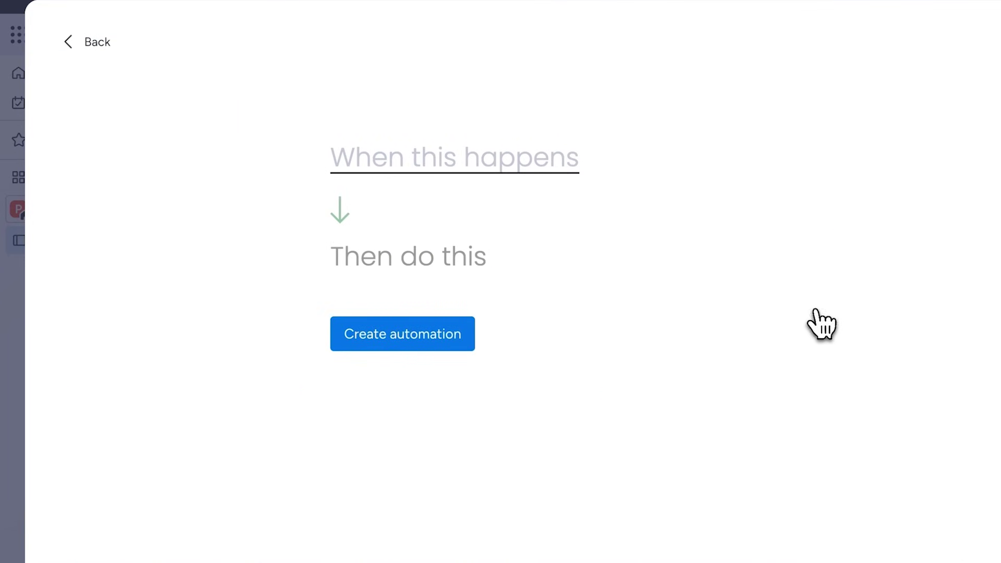
click(417, 169)
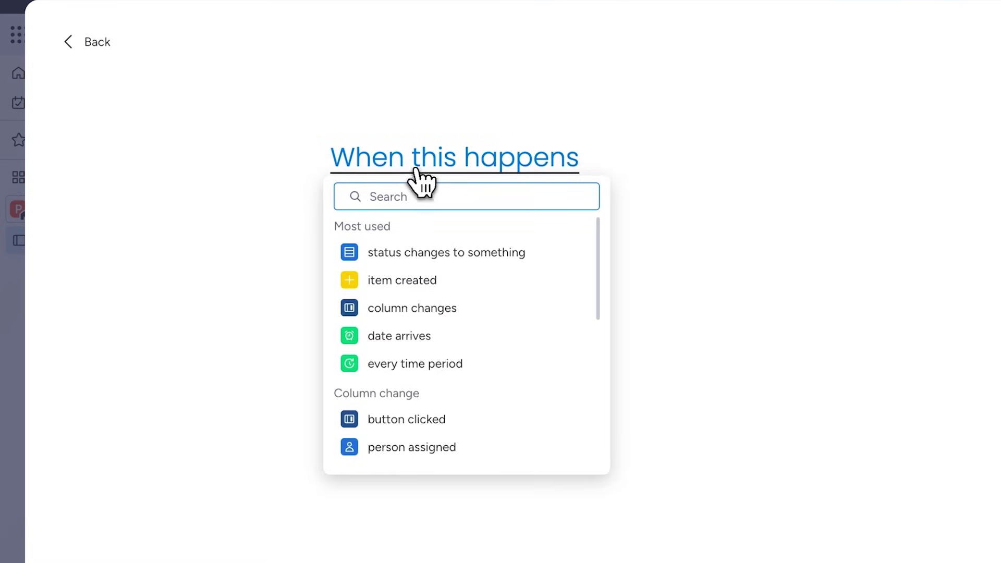
click(405, 336)
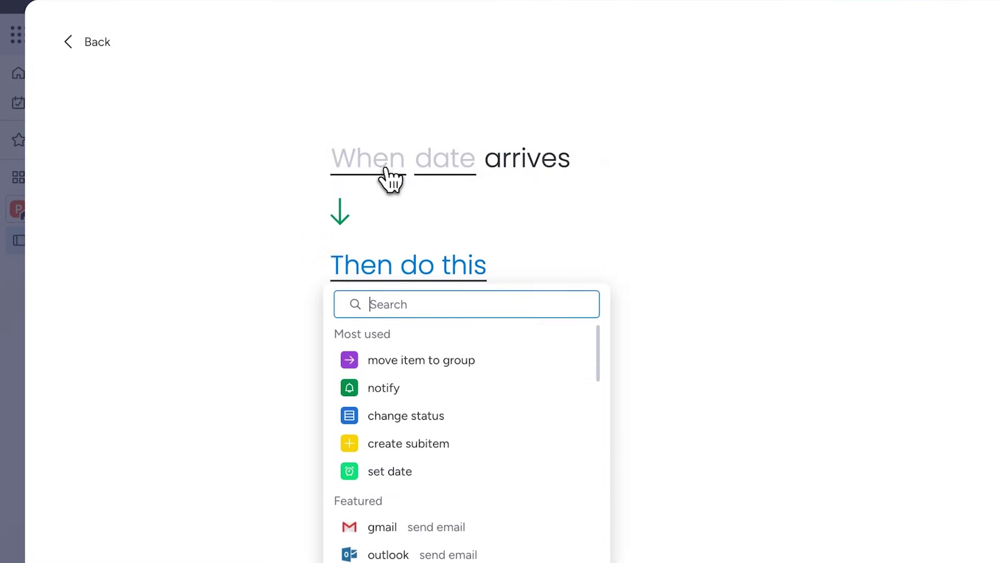
click(385, 169)
click(352, 284)
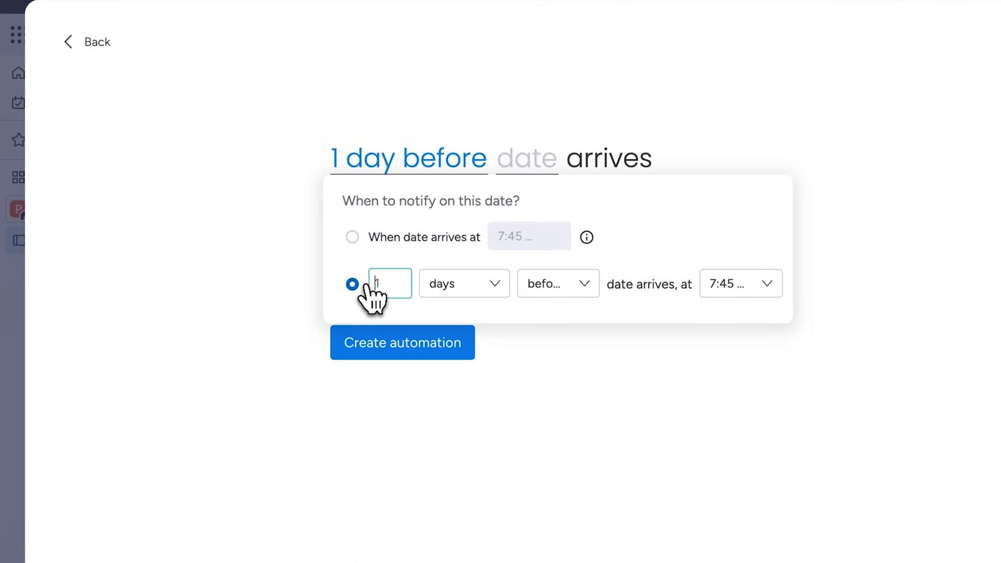
text(3)
key(Return)
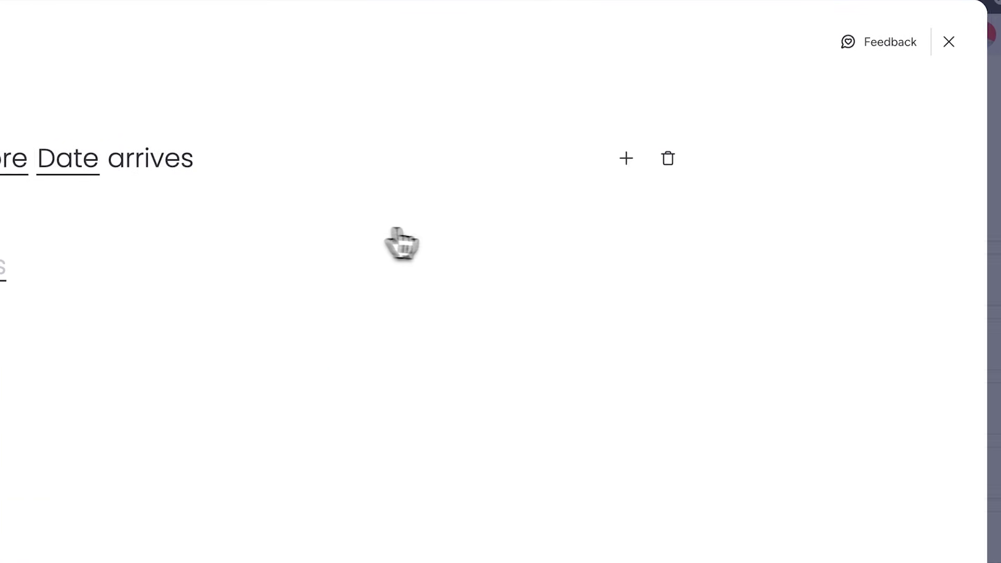
click(611, 158)
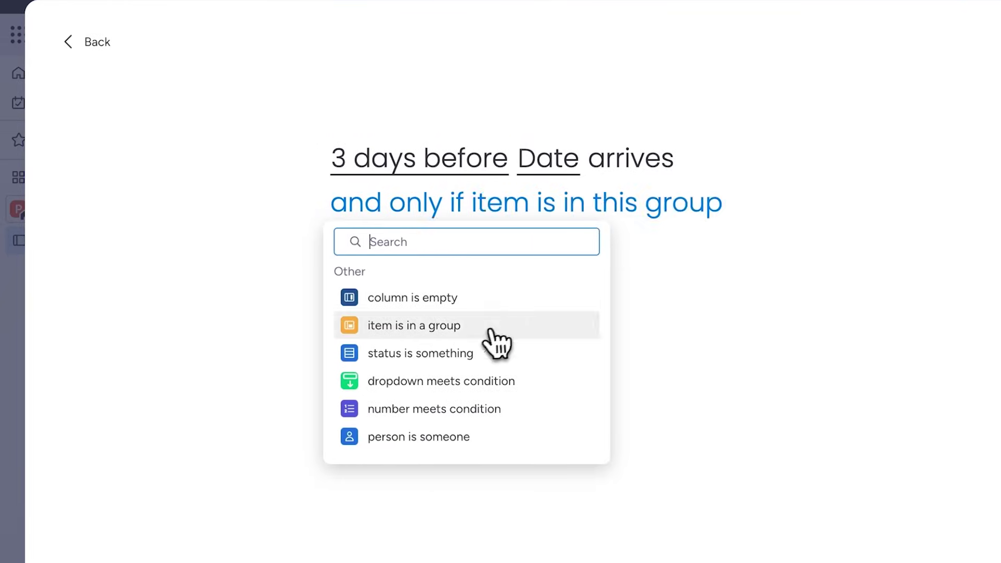
click(462, 353)
click(632, 211)
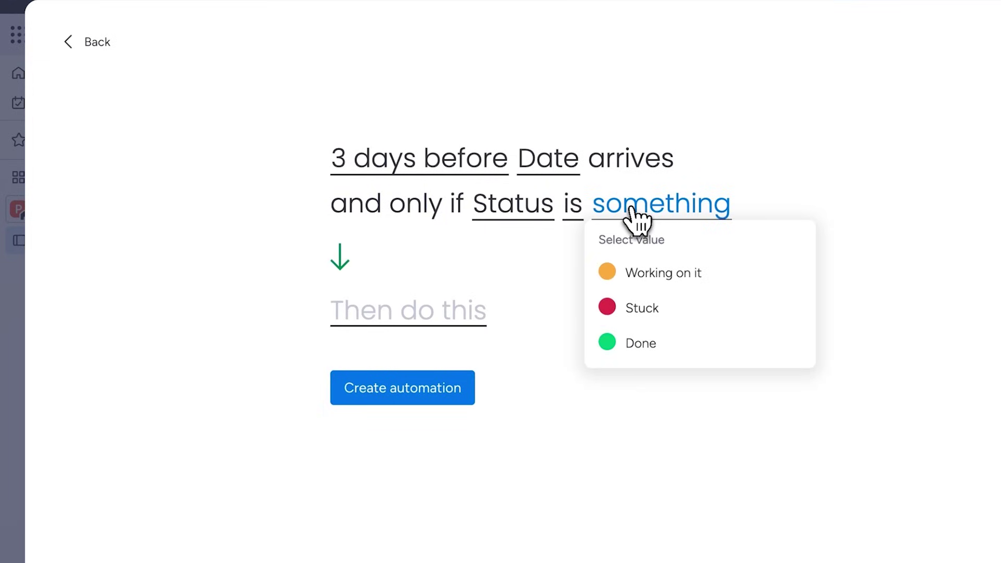
click(634, 270)
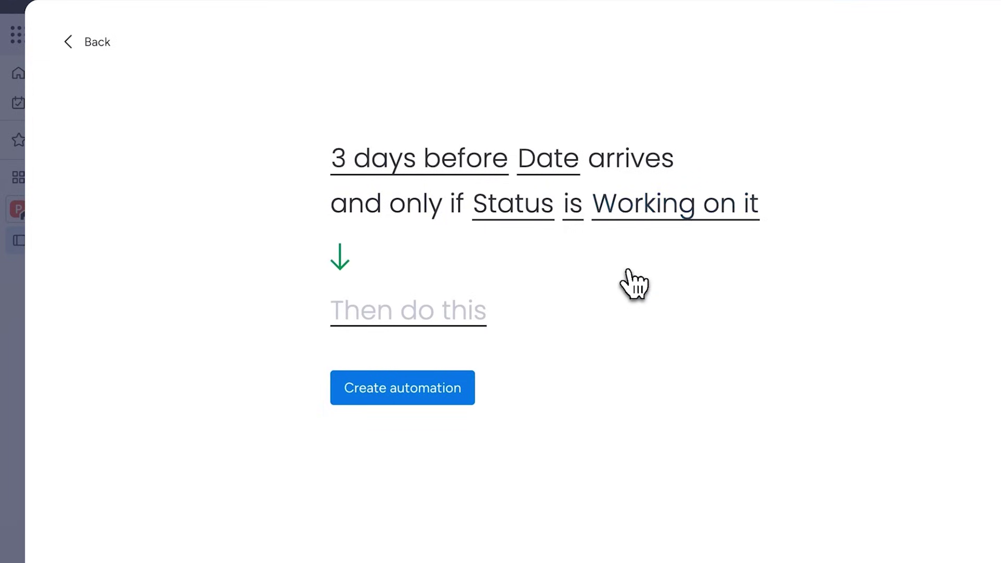
- Make the action notify Me with a custom project-due message
click(388, 310)
click(383, 446)
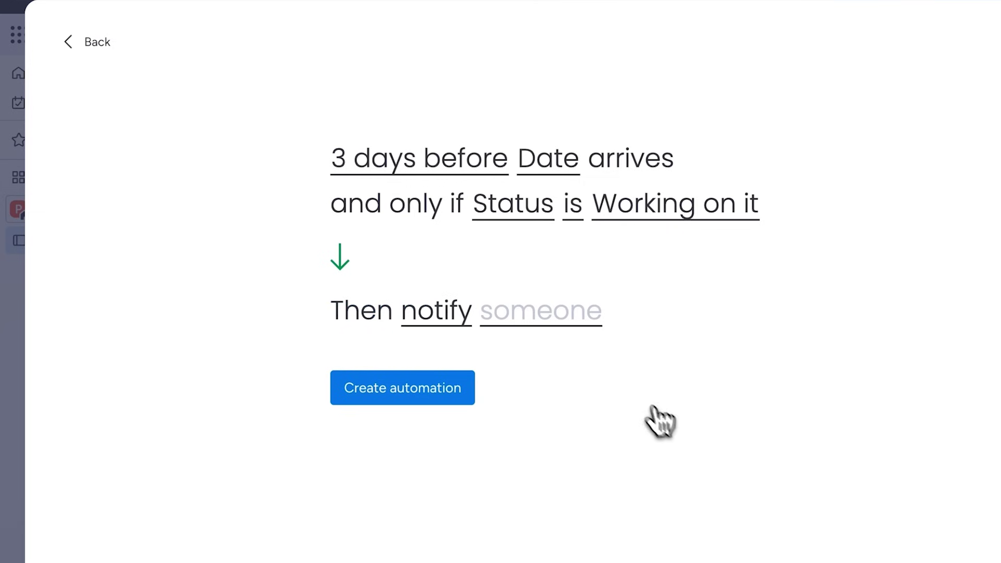
click(568, 331)
click(525, 371)
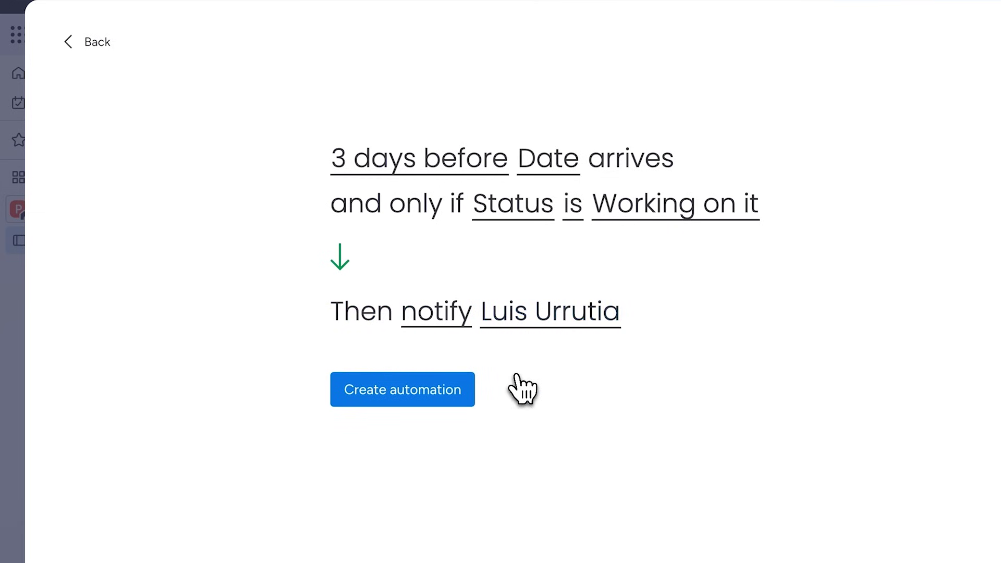
click(437, 331)
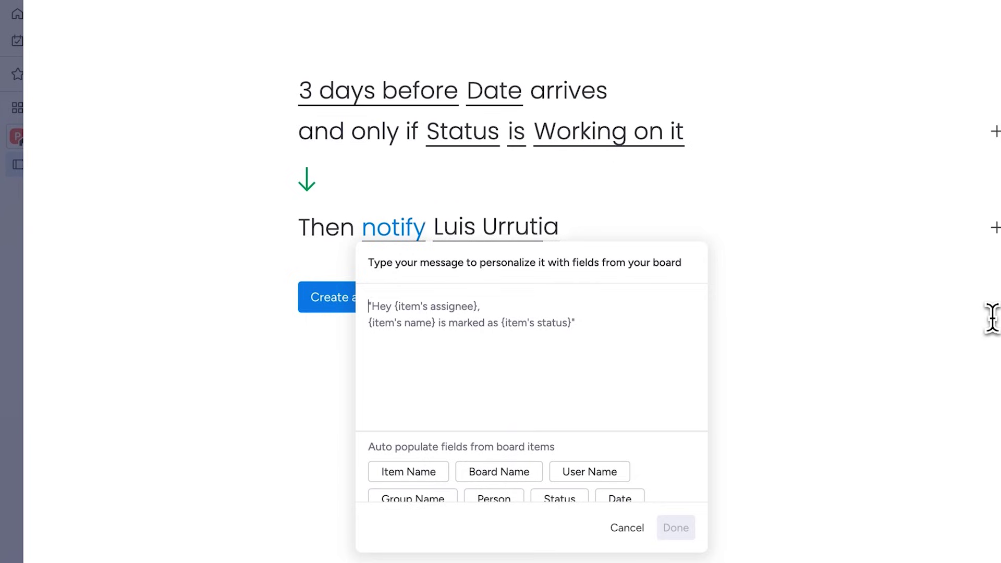
text(this project is due in 3 days)
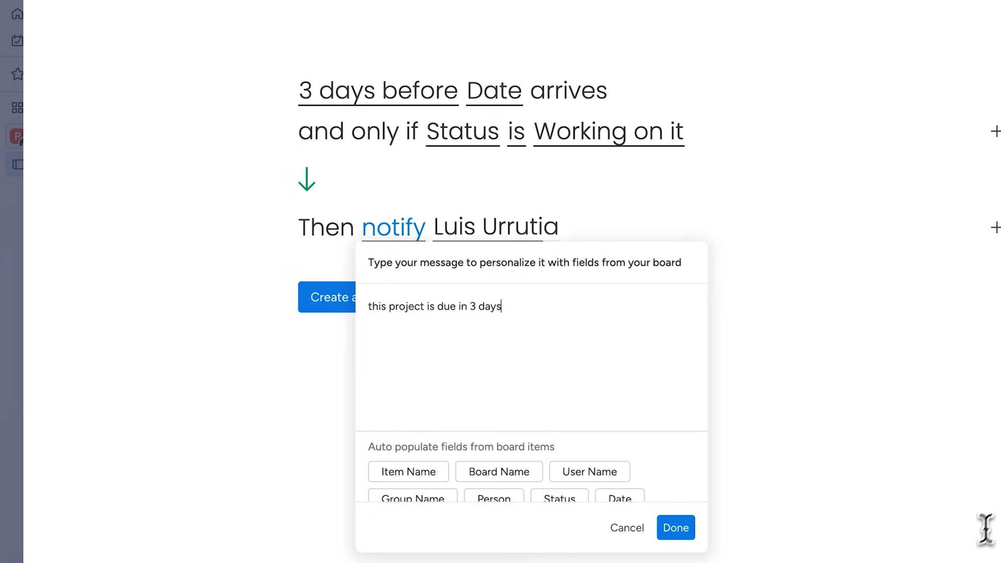
click(688, 531)
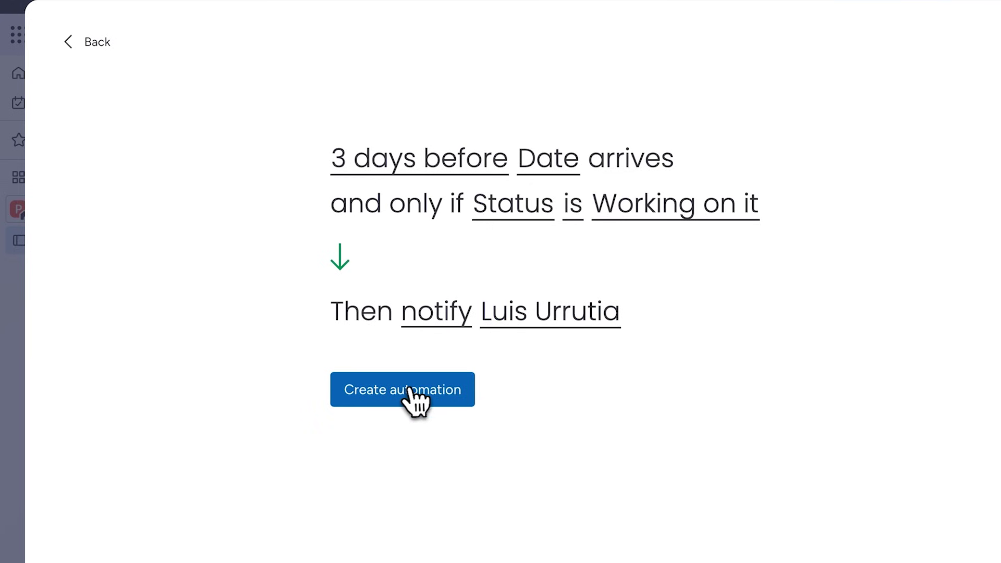
- Save the due-date automation and start another triggered by a change in the Status column
click(395, 399)
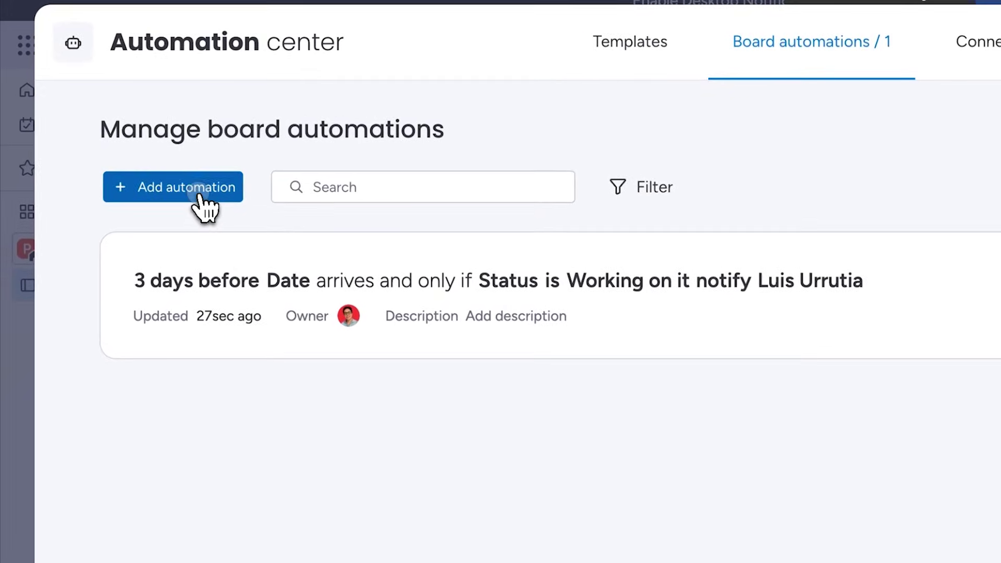
click(198, 199)
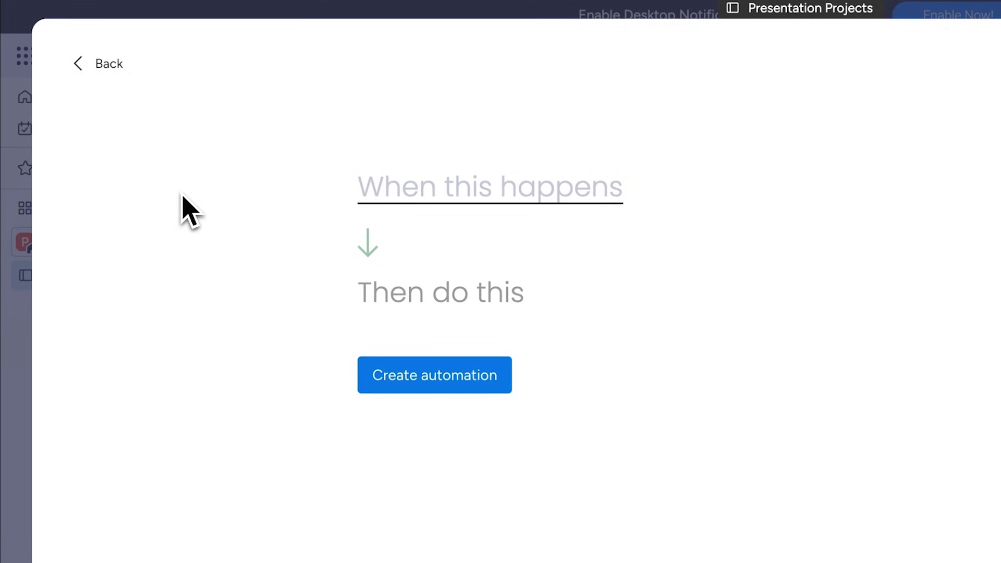
click(485, 211)
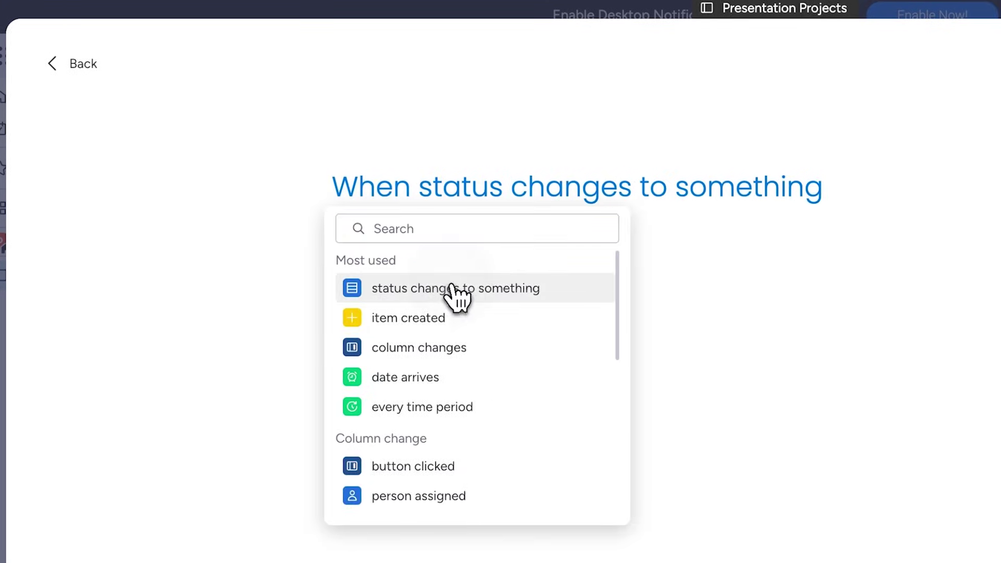
click(480, 290)
click(463, 192)
click(465, 250)
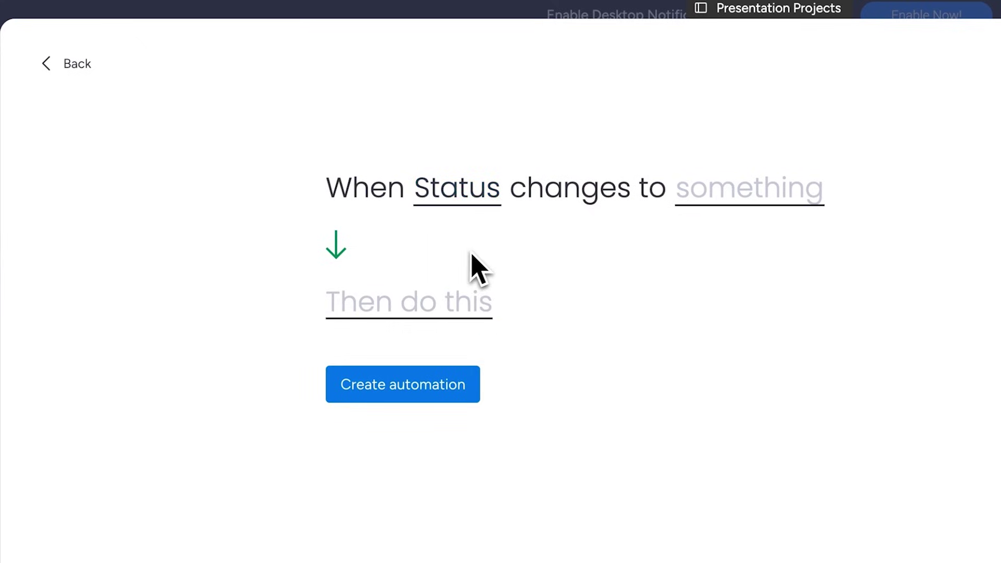
- Trigger when Status becomes Done, archive the item, and create the automation
click(734, 202)
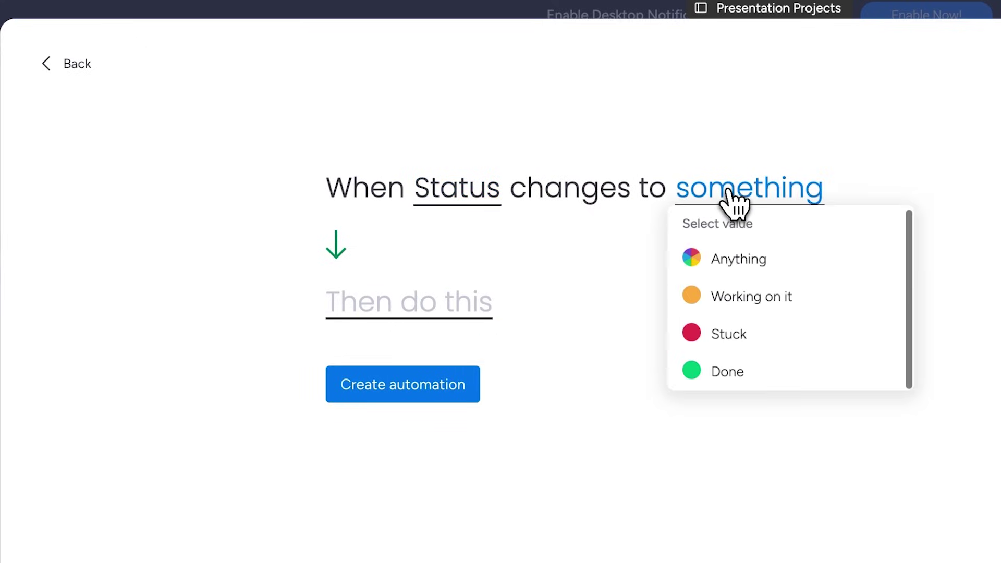
click(721, 371)
click(448, 311)
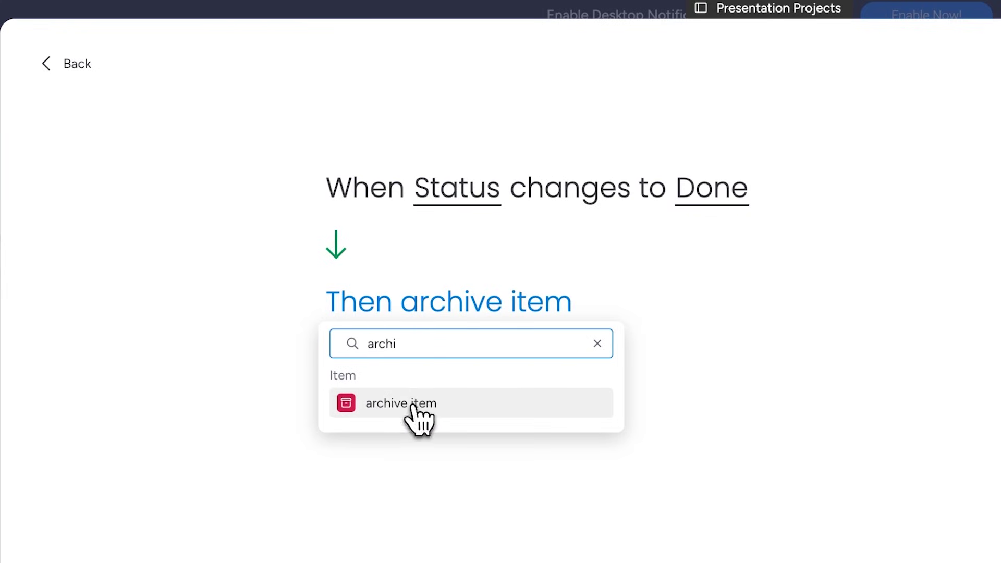
click(412, 405)
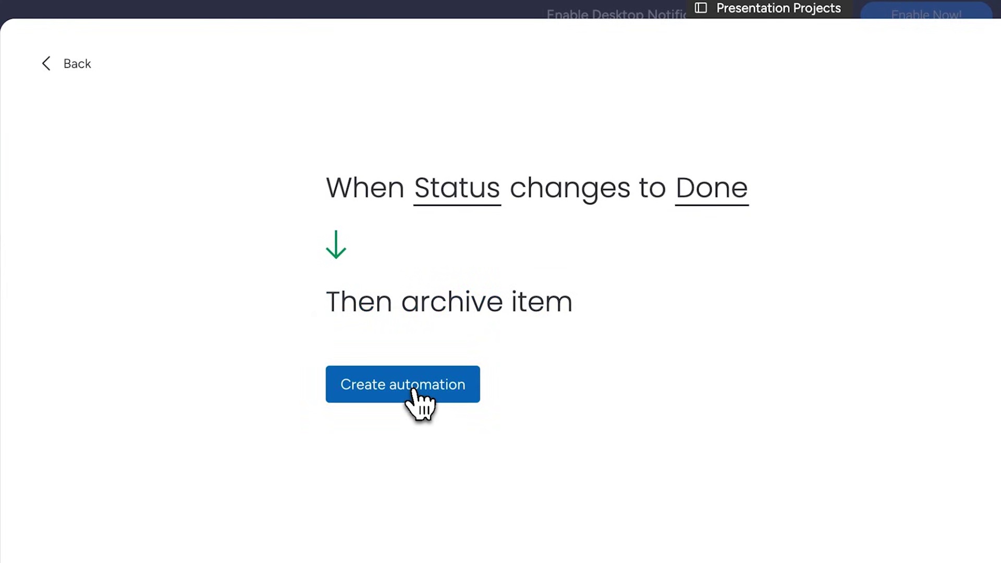
click(414, 392)
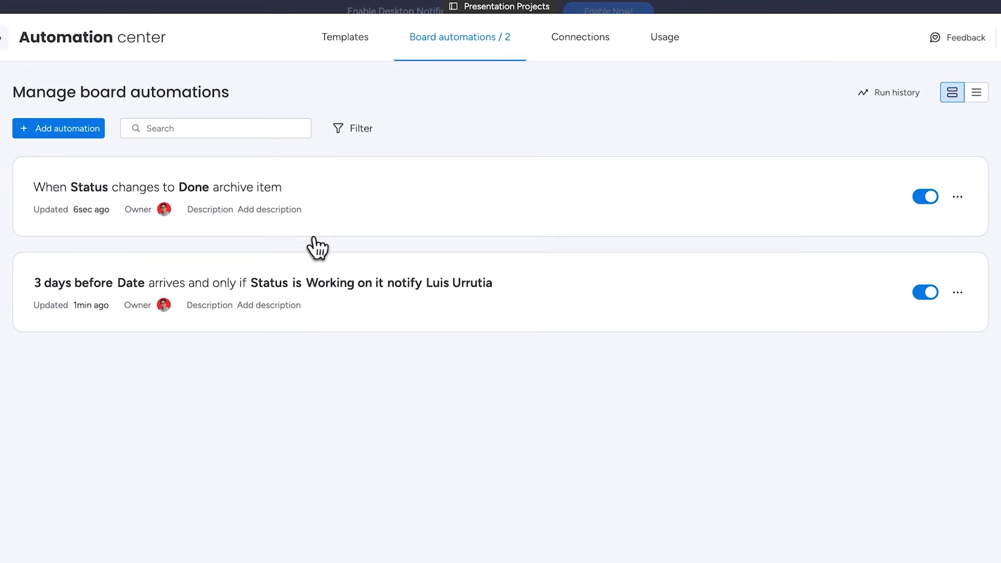
- From Connections, explore integrations, browse Gmail and Slack templates, and start Slack's update-to-channel template
click(594, 41)
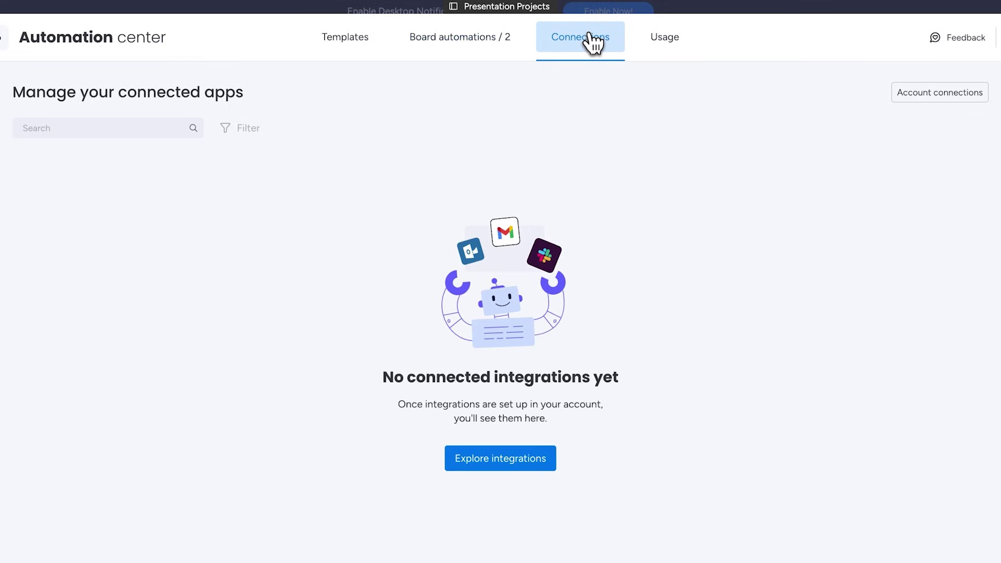
click(498, 459)
scroll(291, 509, down, 15)
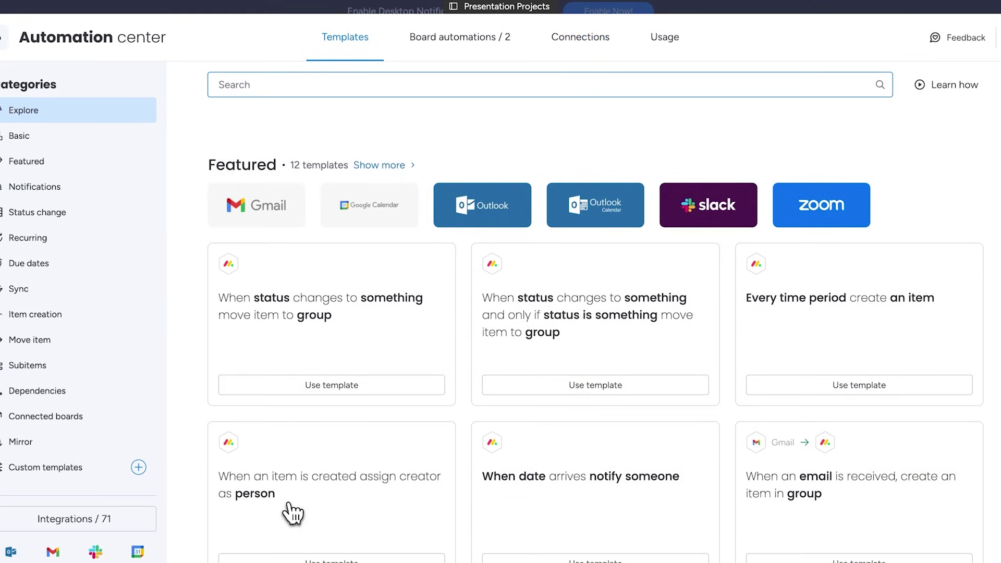
click(277, 193)
scroll(494, 220, down, 1)
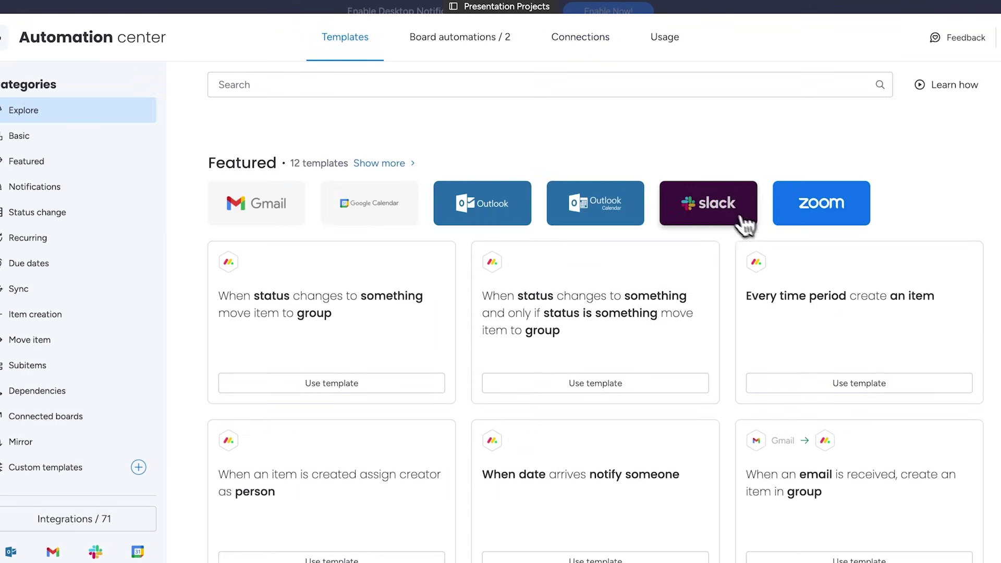
click(714, 211)
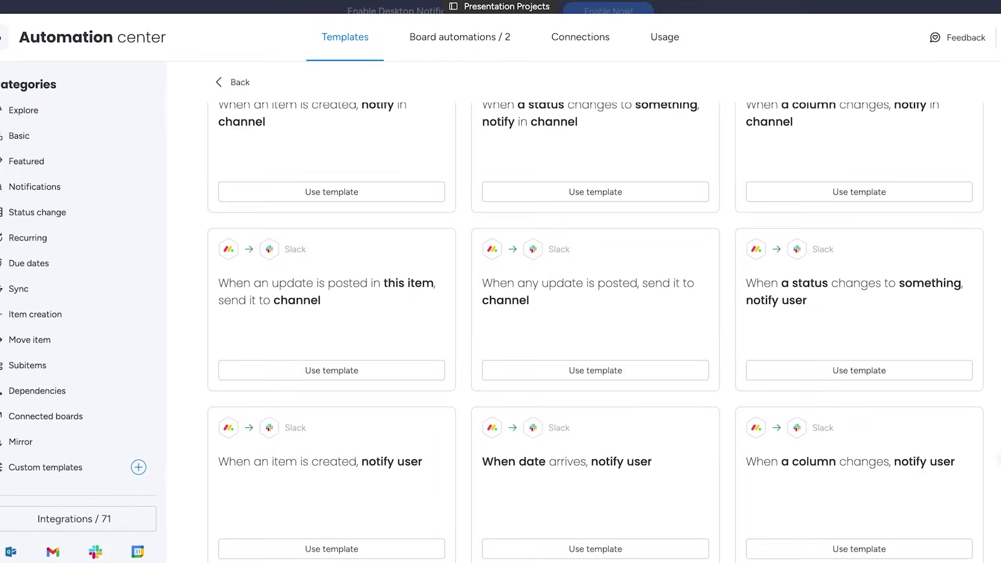
click(667, 373)
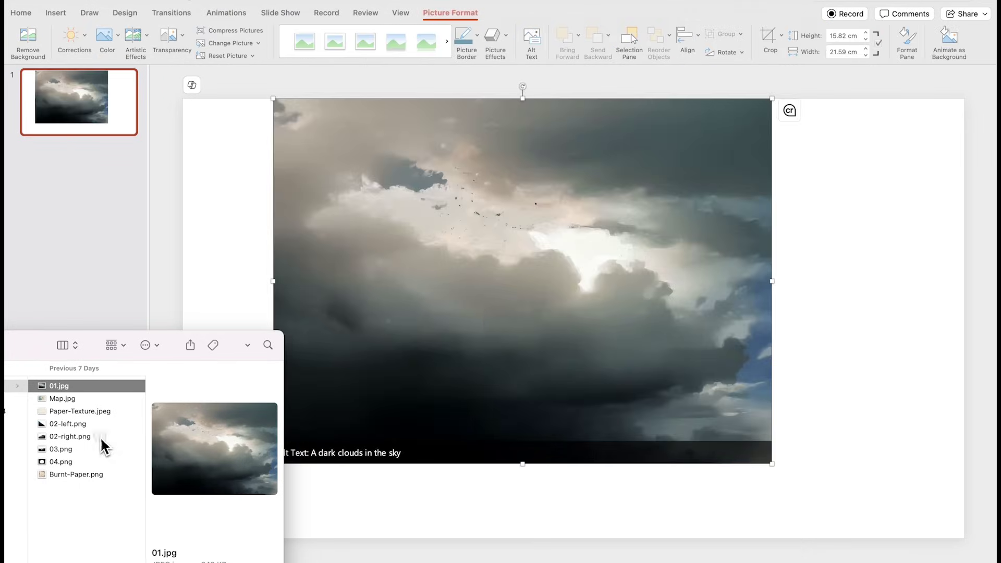
- Drag 02-right.png and 02-left.png from Finder onto the slide
click(85, 438)
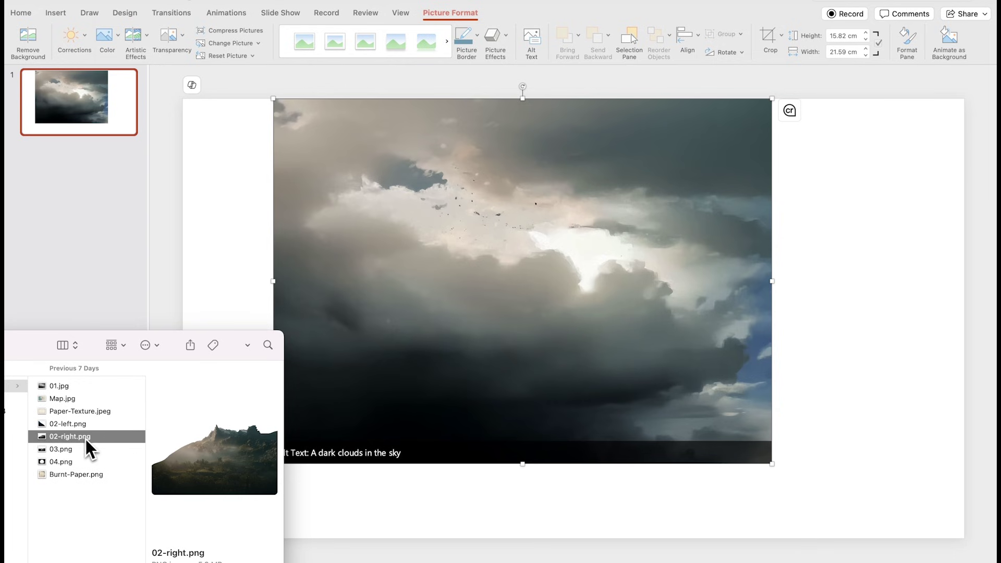
drag(49, 440, 570, 361)
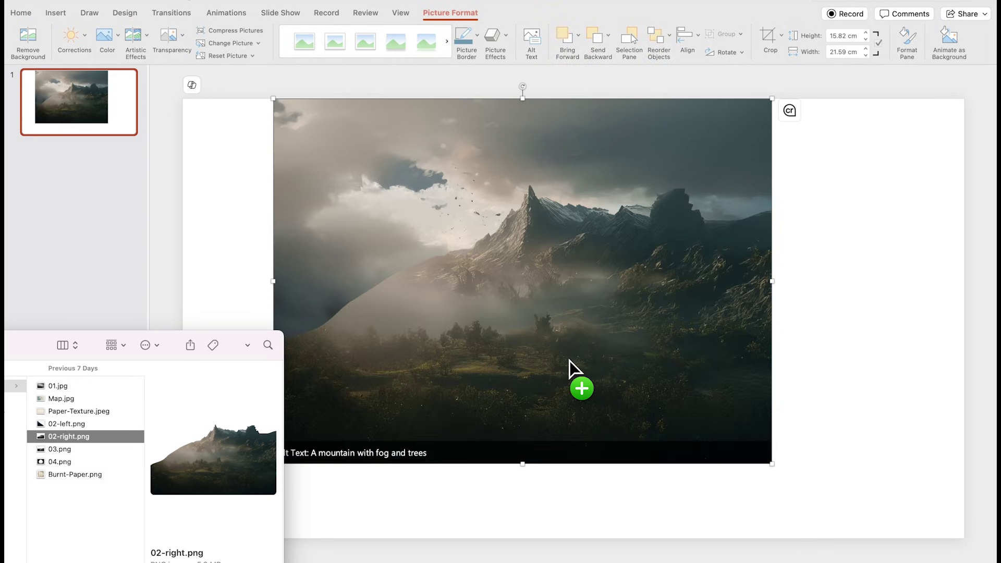
click(82, 424)
drag(82, 423, 533, 355)
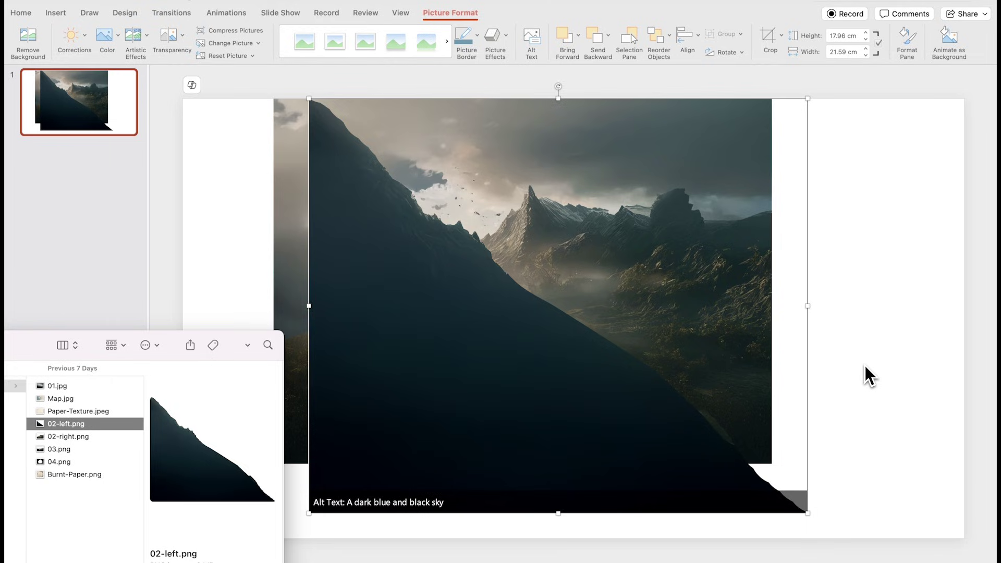
click(864, 365)
- Move the mountain pictures to the lower corners and enlarge the cloud picture to cover the slide
drag(543, 365, 196, 465)
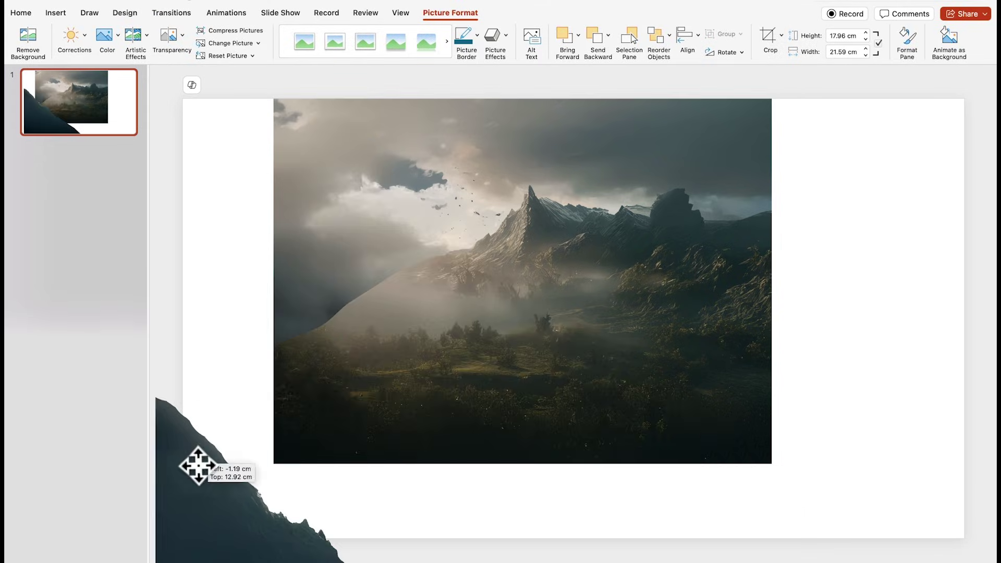
scroll(665, 342, down, 5)
drag(665, 341, 878, 510)
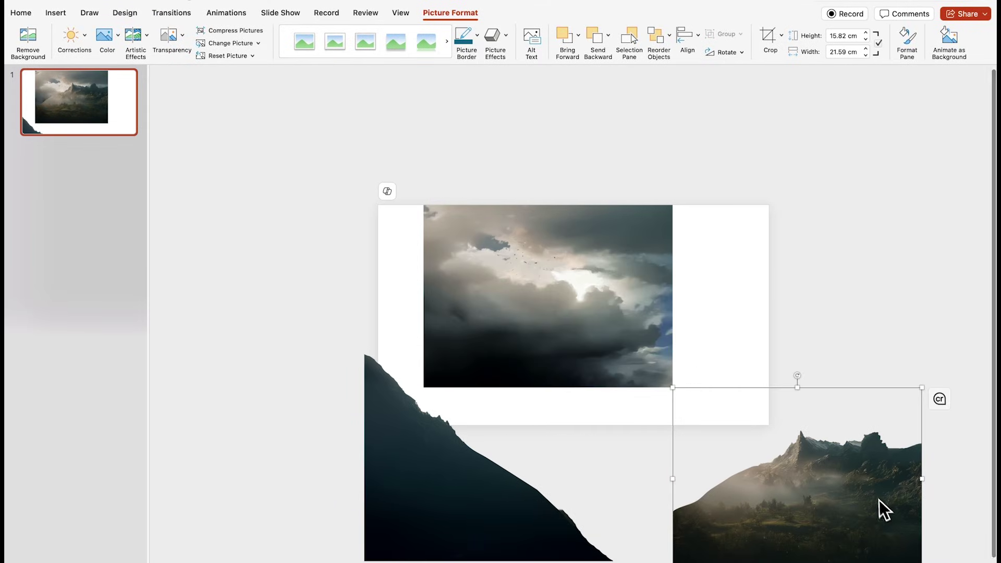
drag(607, 290, 561, 290)
drag(633, 394, 774, 498)
drag(688, 378, 688, 344)
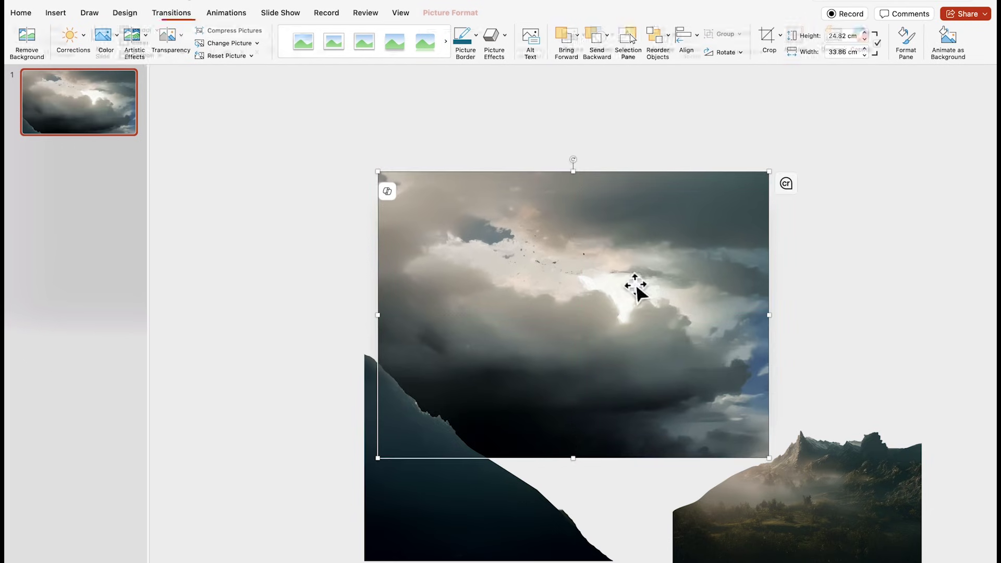
- Crop strips off the top and bottom of the cloud picture
click(769, 37)
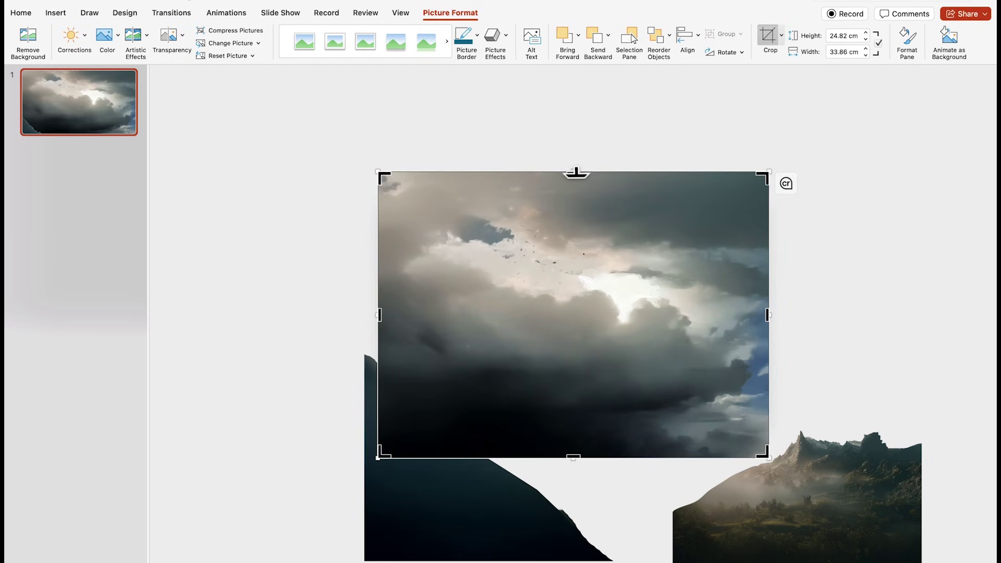
drag(576, 172, 598, 206)
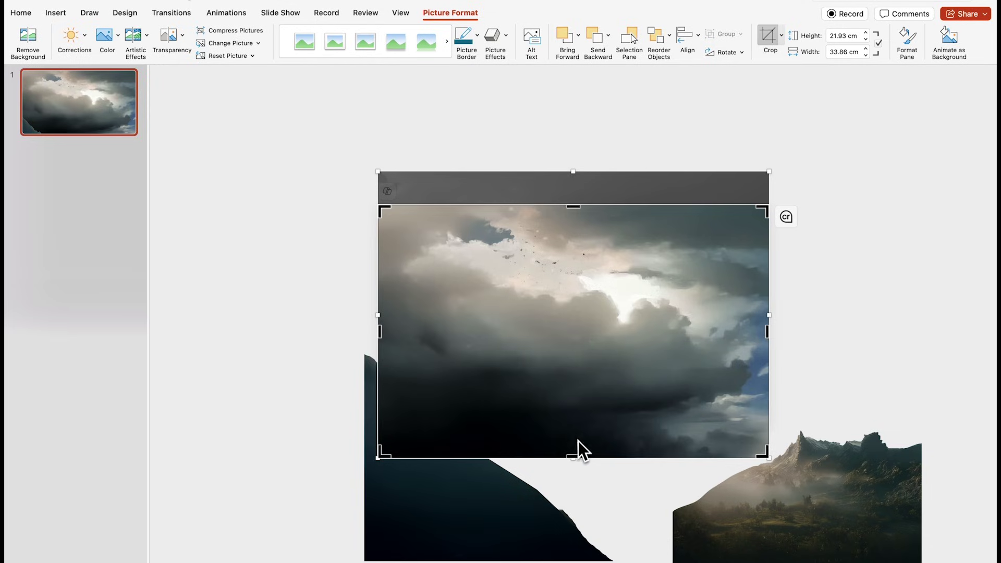
drag(578, 461, 583, 423)
click(801, 393)
click(894, 334)
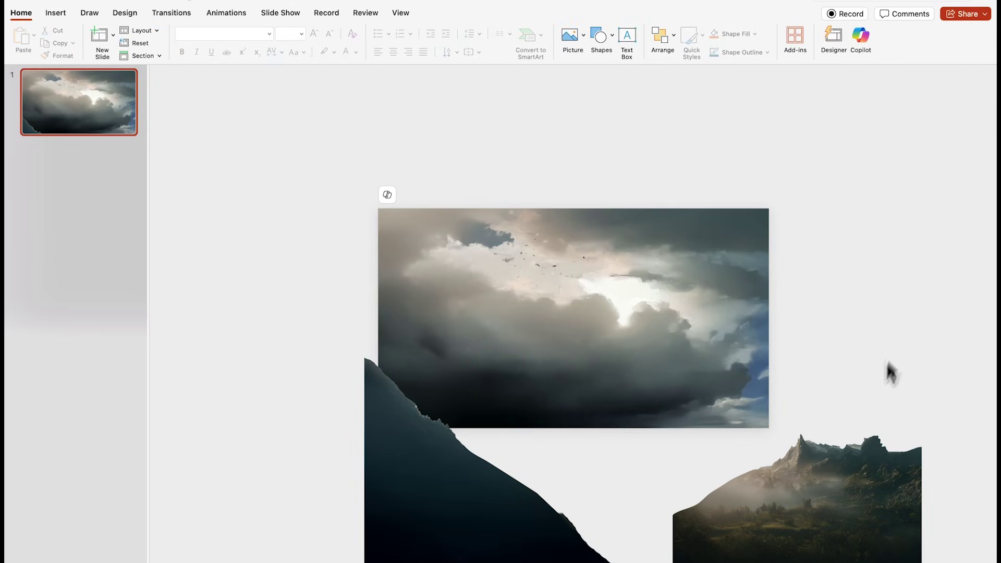
- Move and enlarge the mountain picture over the clouds, then shrink the dark ridge and shift it left
drag(849, 492, 693, 337)
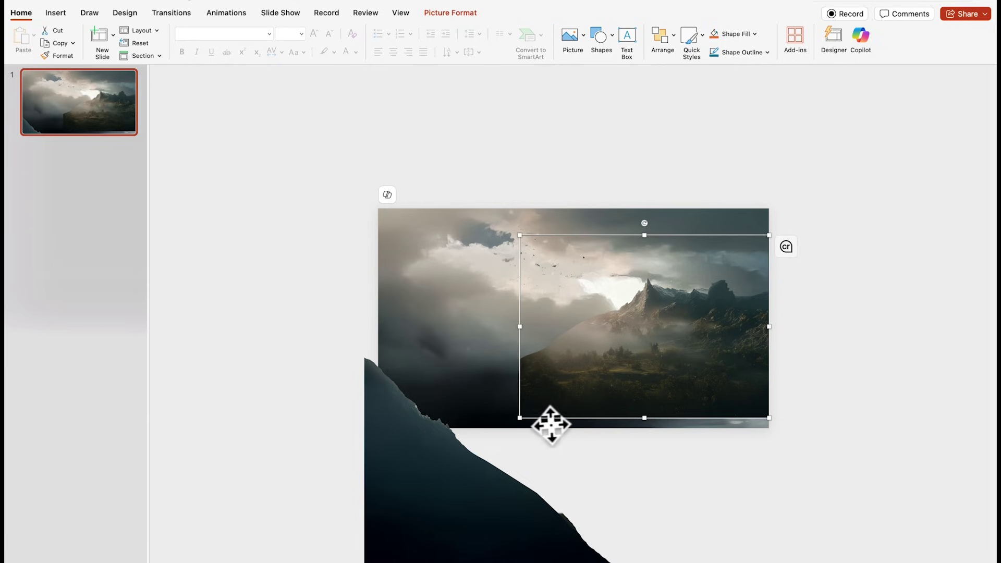
drag(519, 424, 452, 385)
click(842, 426)
drag(632, 491, 547, 431)
drag(494, 397, 450, 396)
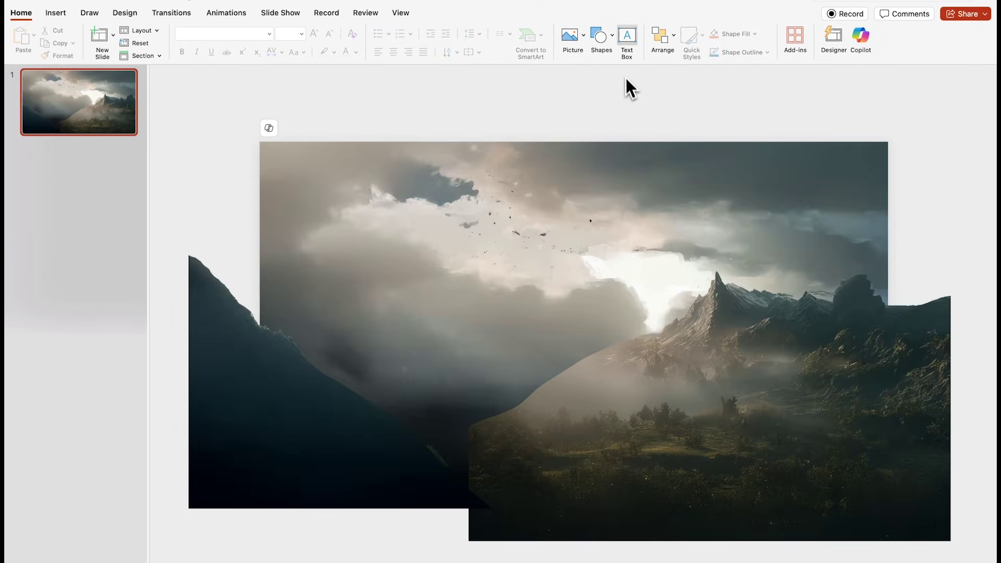
- Add a centred 'Middle' text box in Blackadder ITC at 80 pt over the clouds
click(625, 45)
drag(476, 255, 670, 282)
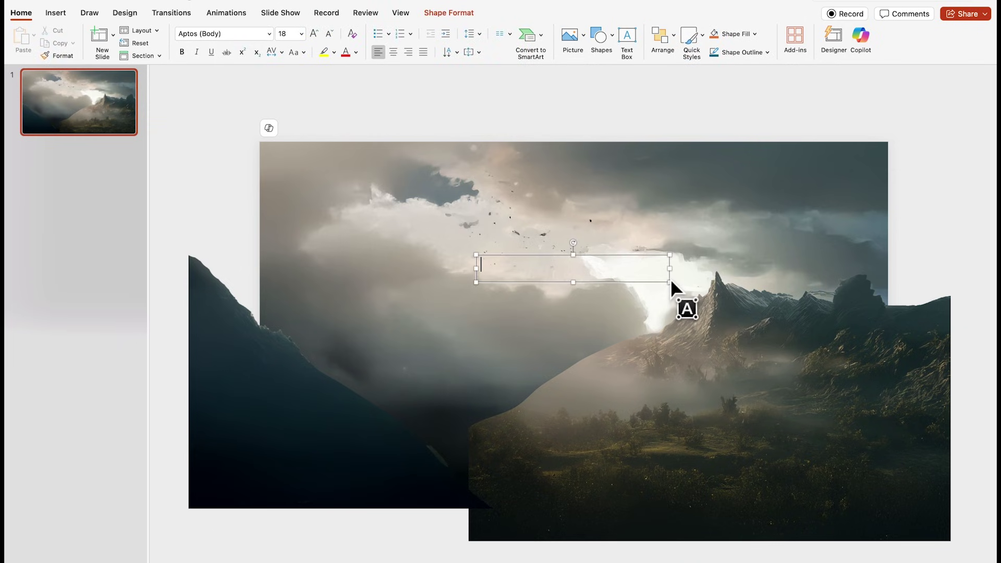
click(270, 34)
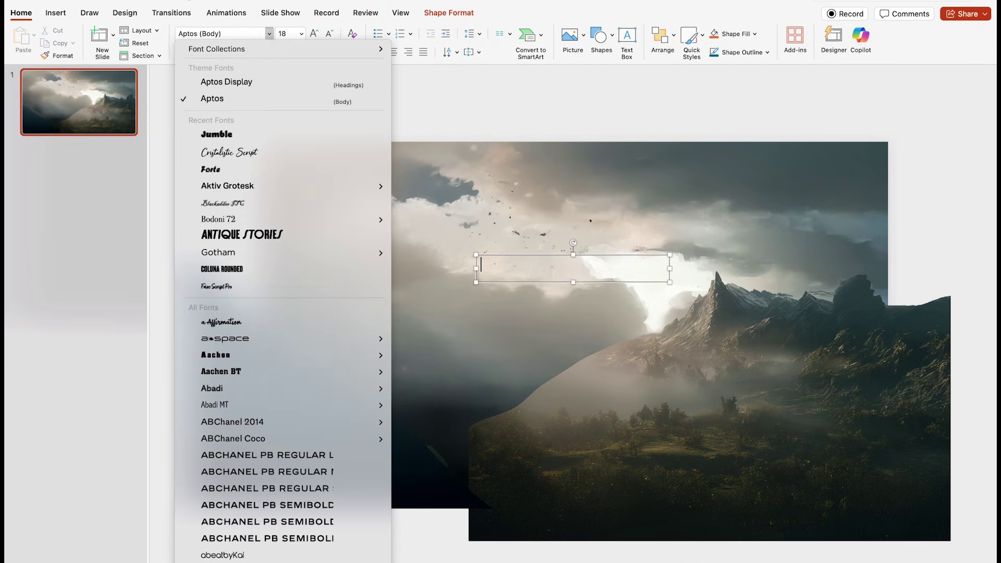
click(229, 208)
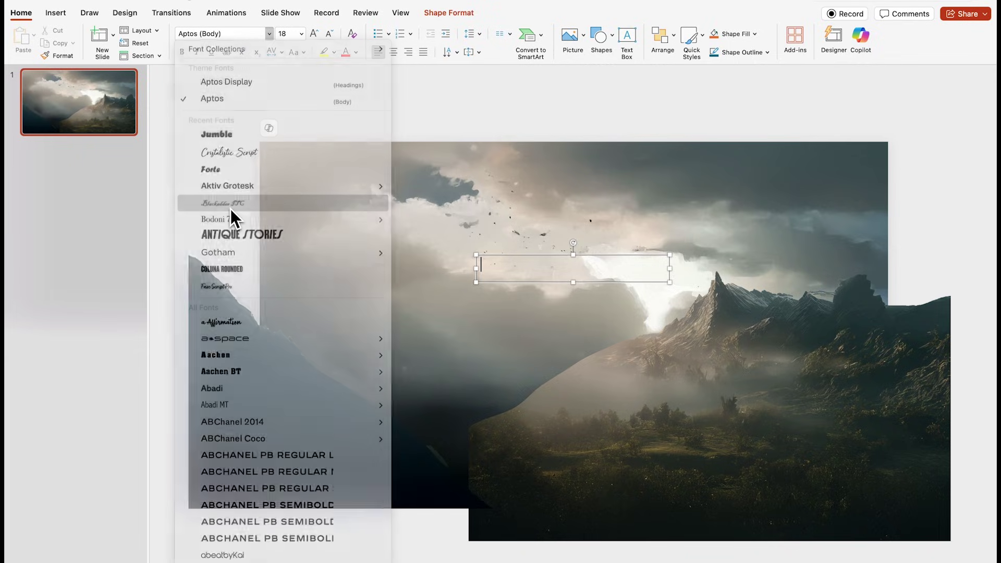
click(394, 53)
click(314, 33)
click(314, 33)
click(314, 33)
click(314, 34)
click(315, 34)
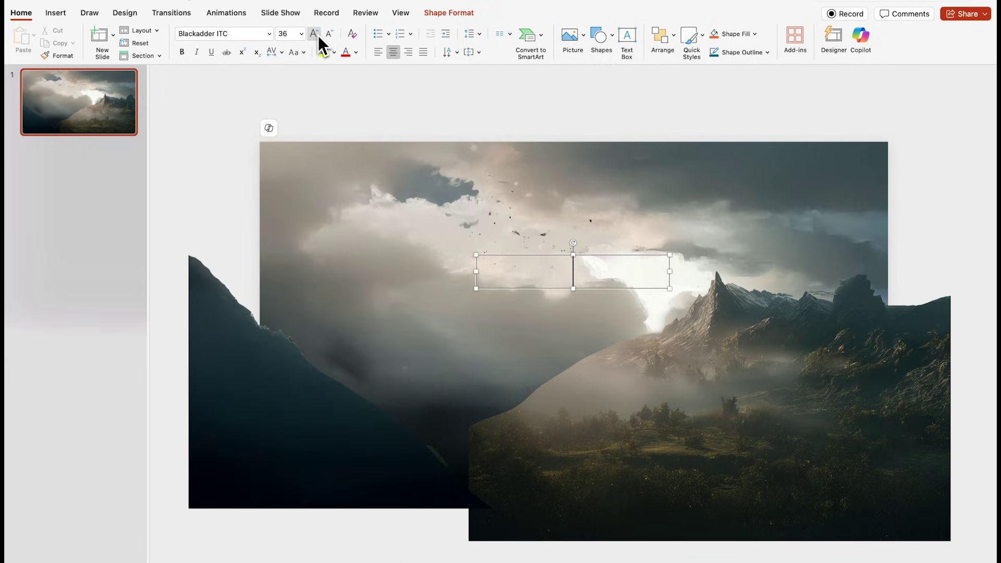
text(Middle)
key(super+a)
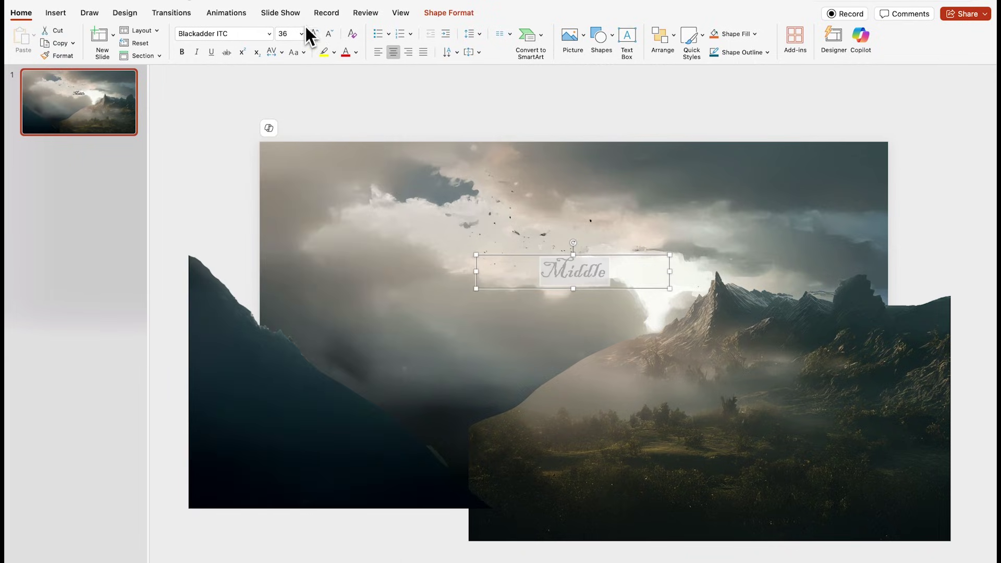
click(314, 33)
click(314, 34)
click(314, 33)
click(315, 34)
click(314, 34)
drag(628, 253, 620, 229)
- Centre Middle horizontally on the slide and duplicate it below as a widened 'EARTH' box
click(470, 15)
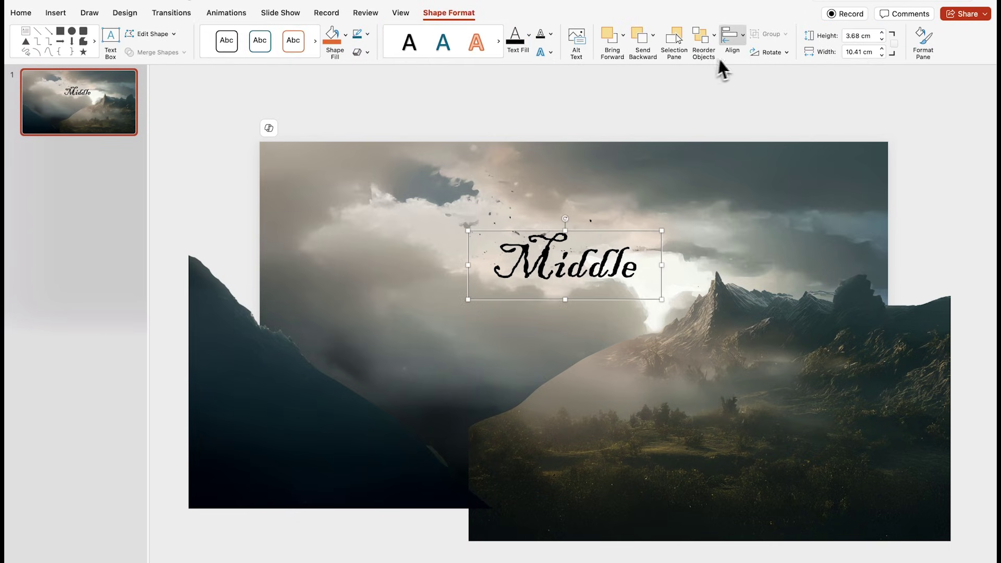
click(732, 36)
click(756, 83)
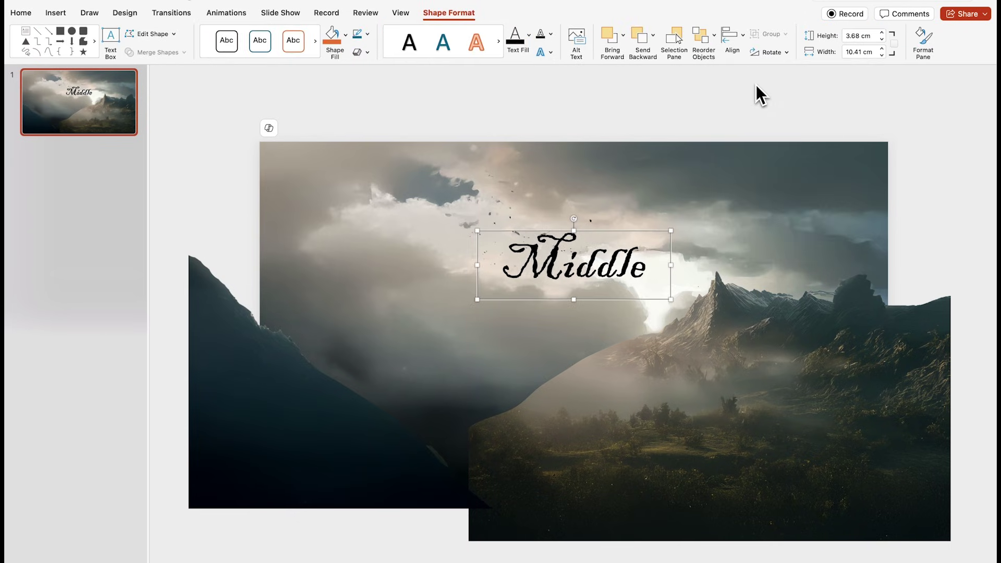
drag(649, 232, 650, 294)
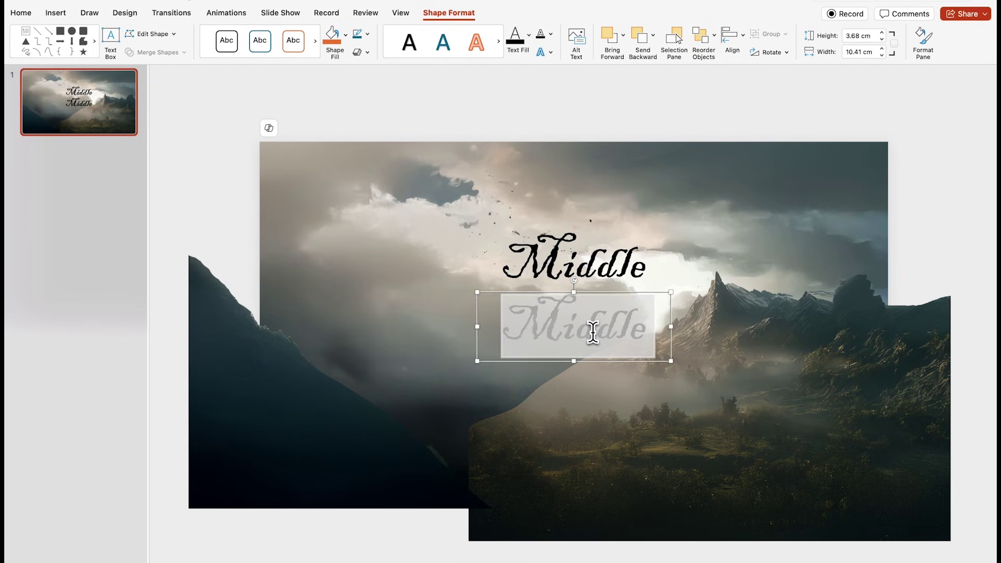
text(EARTH)
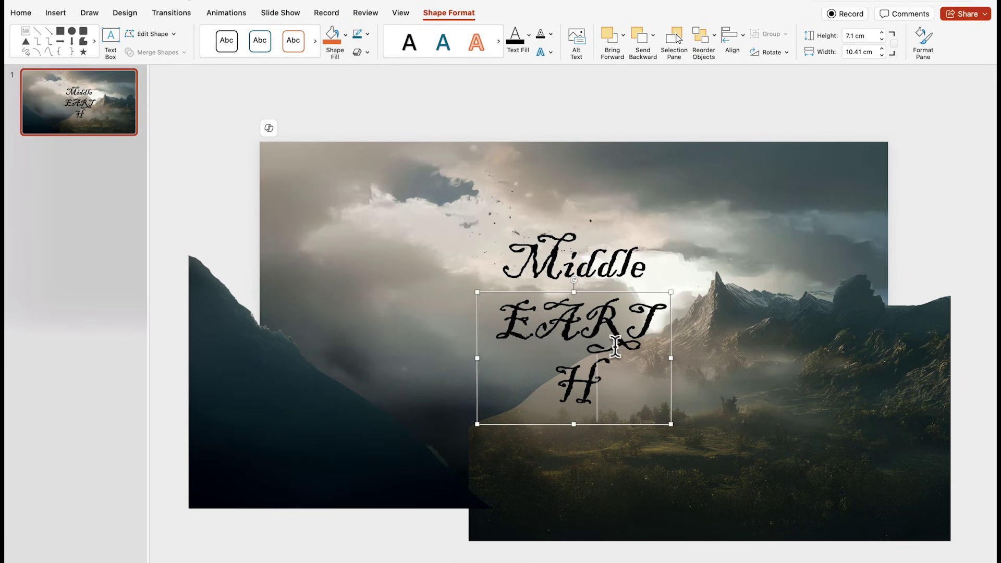
drag(671, 359, 780, 359)
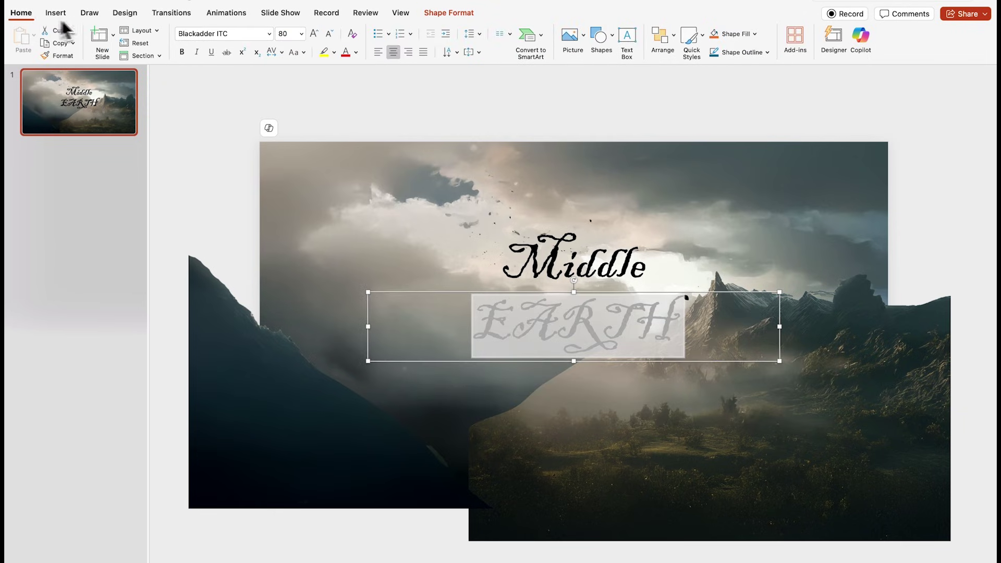
- Set EARTH to Bodoni 72 Book at 166 pt and place it beneath Middle
click(269, 34)
mouse_move(250, 219)
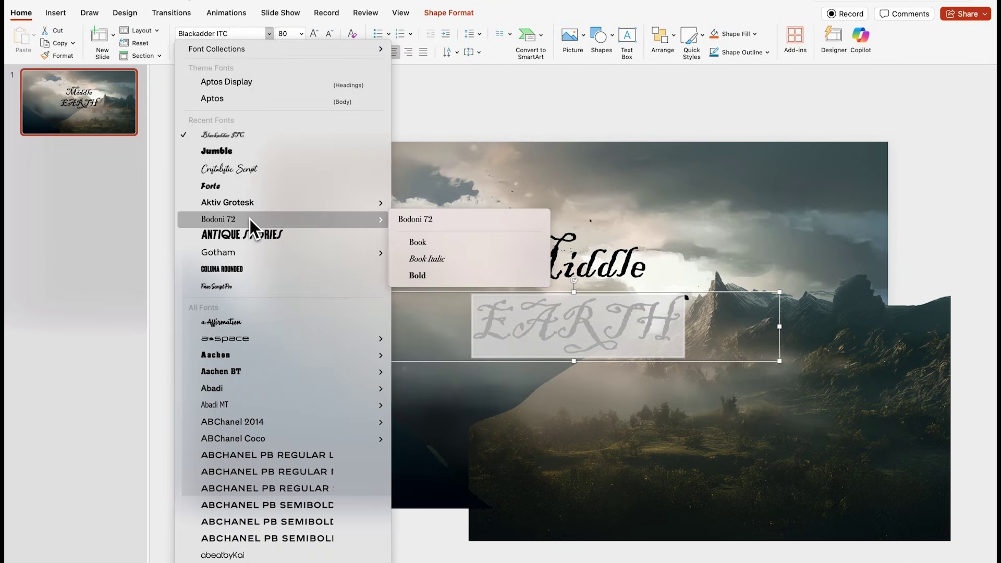
click(427, 242)
click(313, 33)
click(314, 33)
click(314, 34)
click(314, 34)
click(313, 33)
click(314, 34)
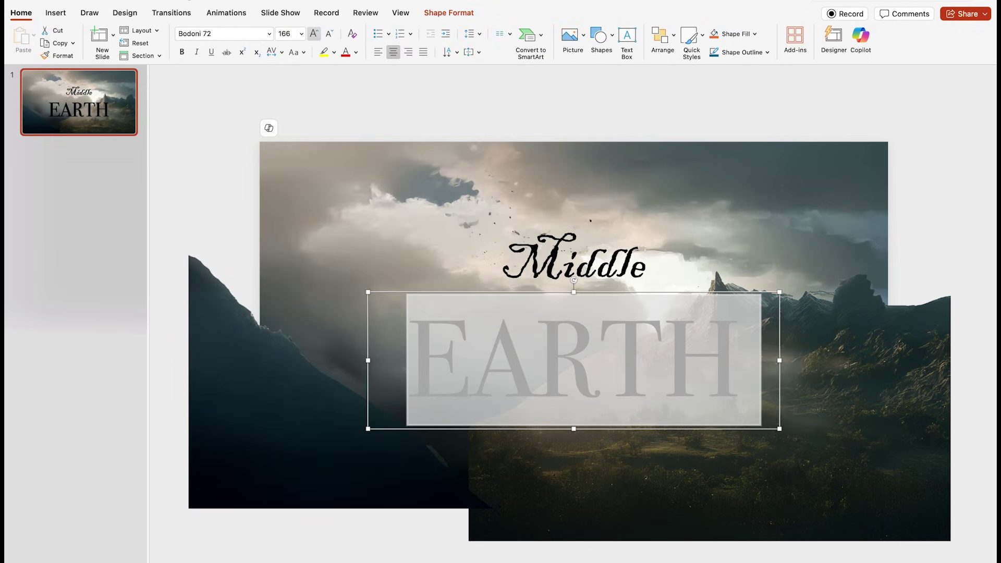
click(314, 33)
drag(758, 345, 749, 263)
- Move the Middle and EARTH text boxes down together, then select the EARTH box
key(Escape)
scroll(573, 339, down, 3)
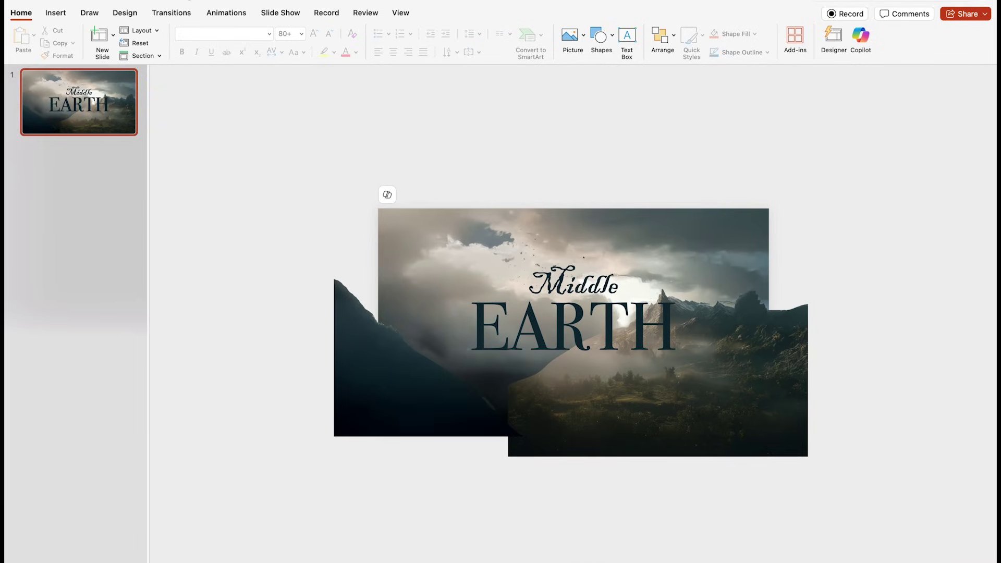
click(620, 334)
shift+click(593, 273)
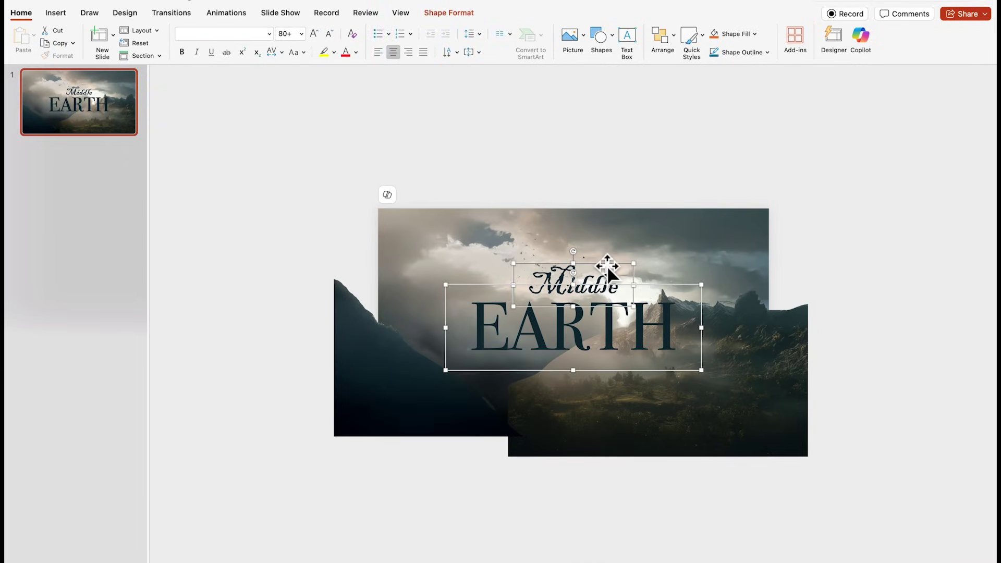
drag(607, 264, 605, 457)
scroll(744, 501, down, 2)
click(749, 505)
click(686, 509)
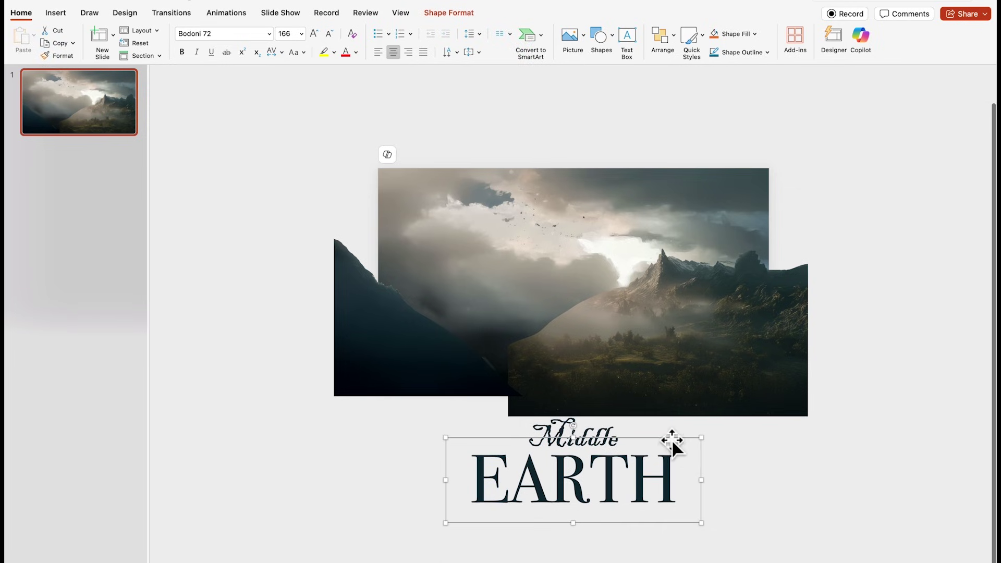
- Nudge EARTH lower and add the 03.png lake picture enlarged to cover the slide
drag(672, 443, 670, 469)
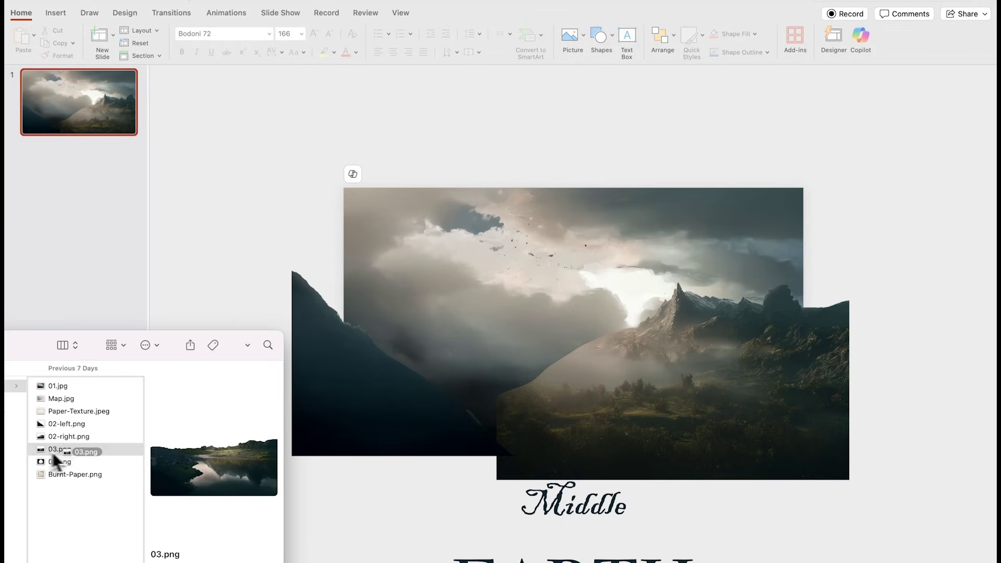
drag(55, 451, 464, 419)
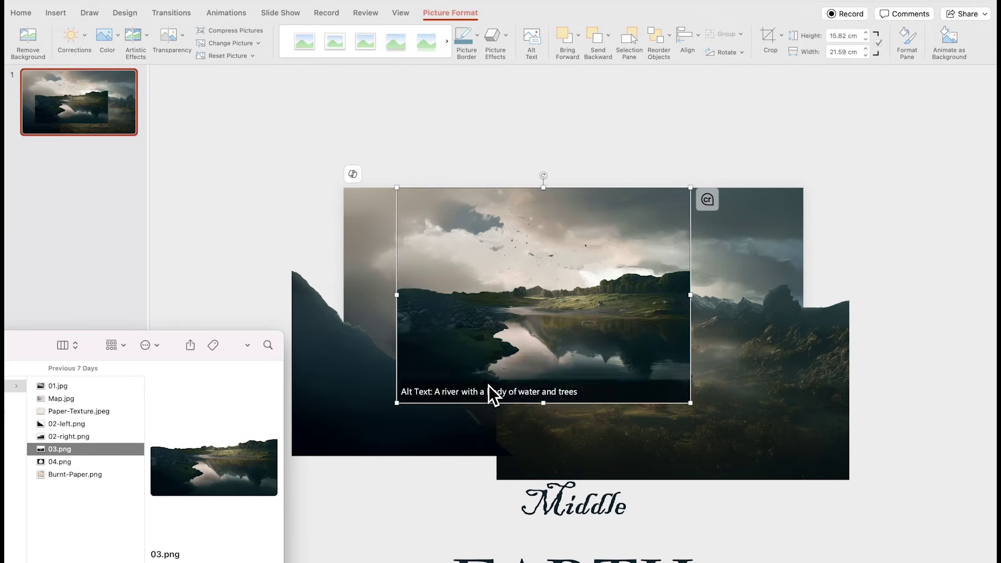
drag(489, 386, 436, 387)
drag(637, 403, 793, 462)
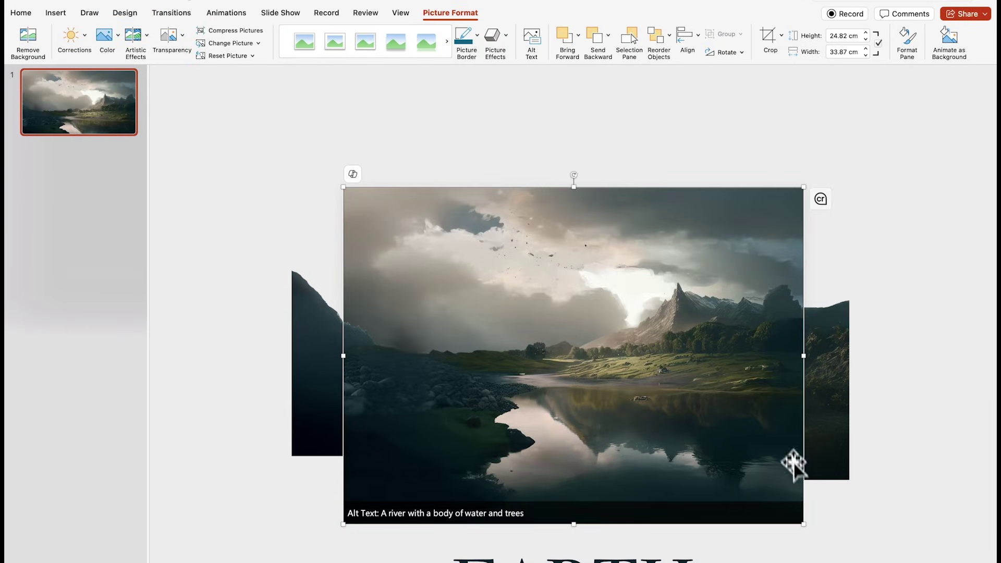
drag(770, 371, 770, 381)
- Add the 04.png cave picture, enlarge it to cover the slide, and Align Middle
click(71, 462)
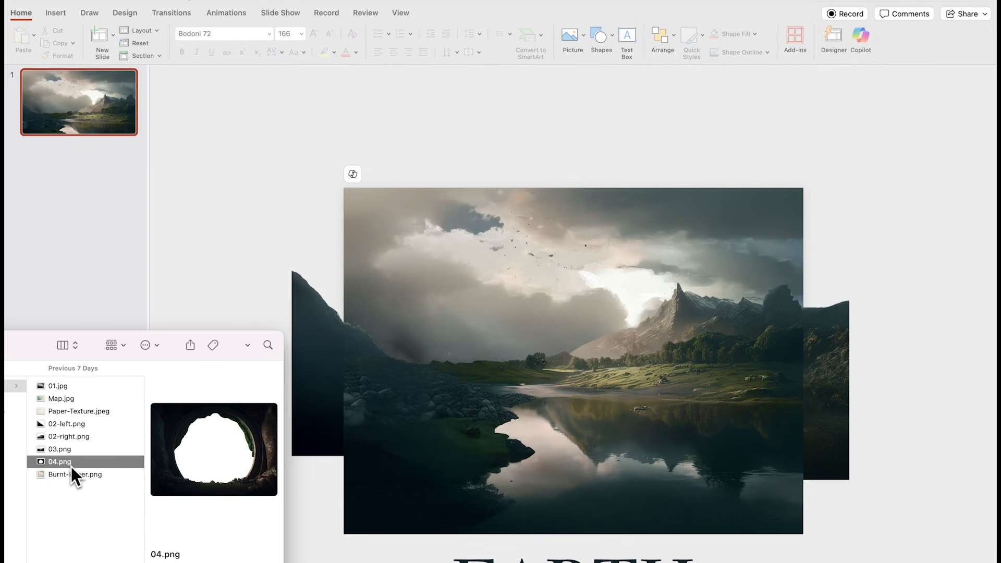
drag(46, 462, 599, 351)
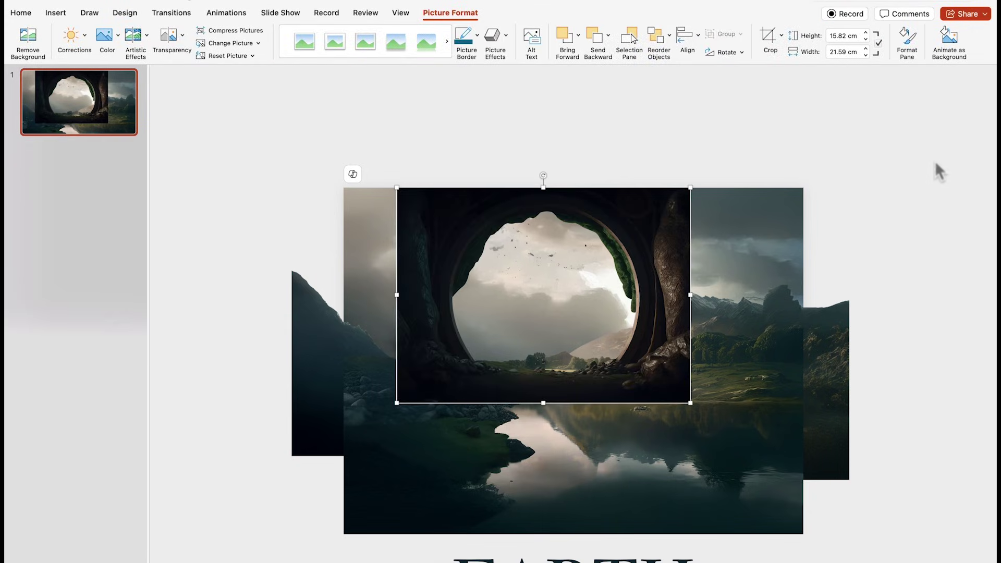
drag(650, 230, 596, 228)
drag(641, 405, 803, 504)
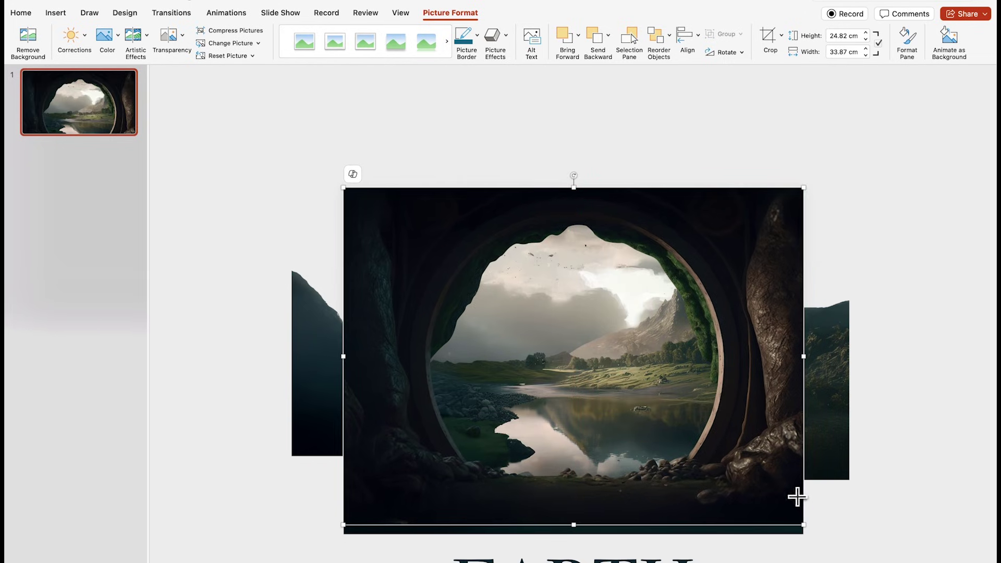
click(685, 37)
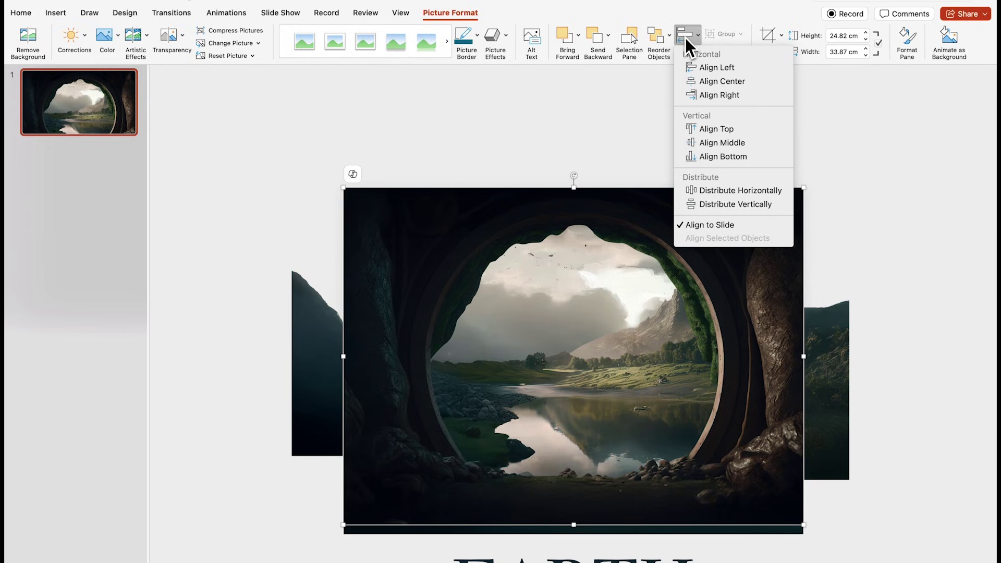
click(692, 142)
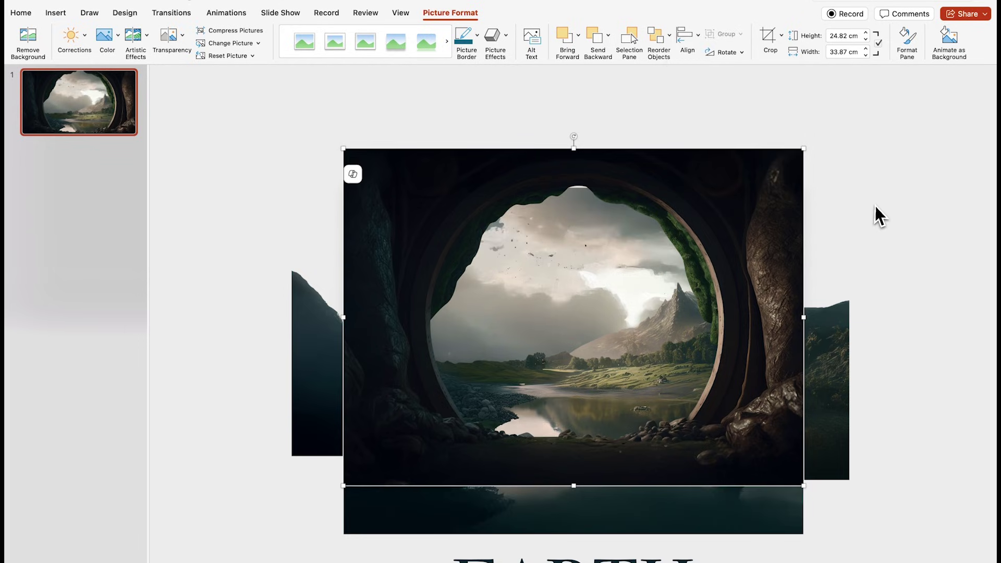
- Open the Selection Pane via the search box and hide all slide objects
click(875, 205)
click(838, 9)
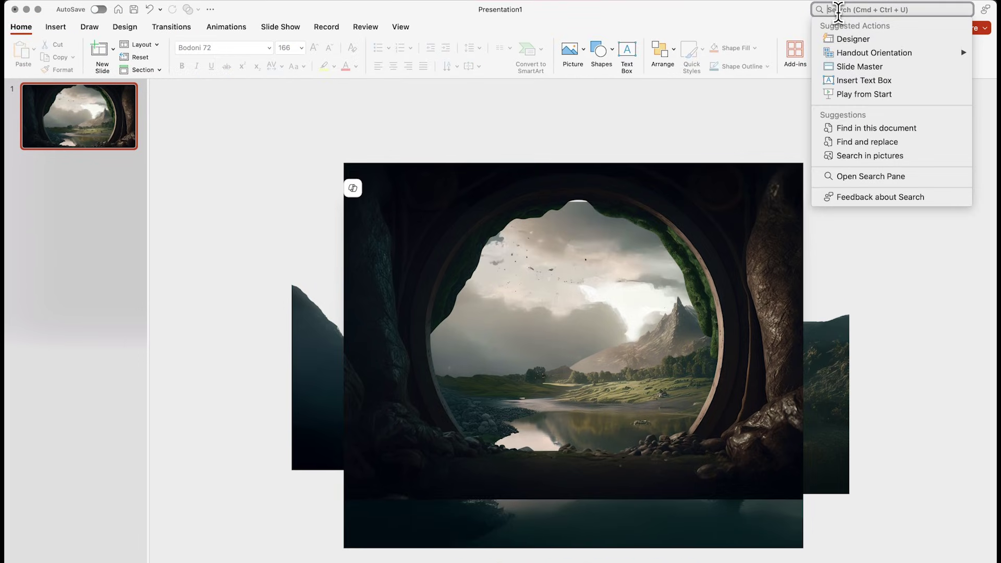
text(selection pane)
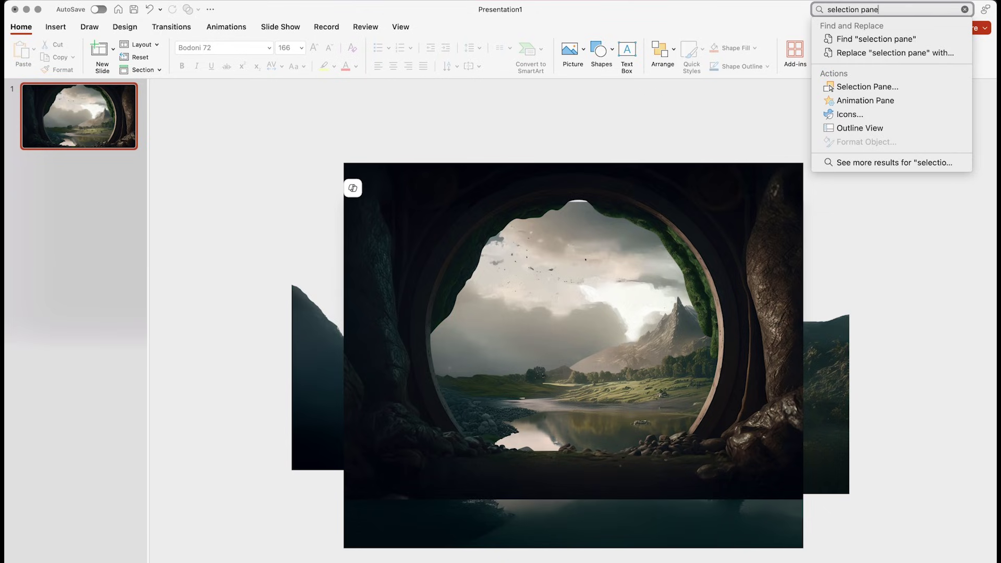
click(846, 87)
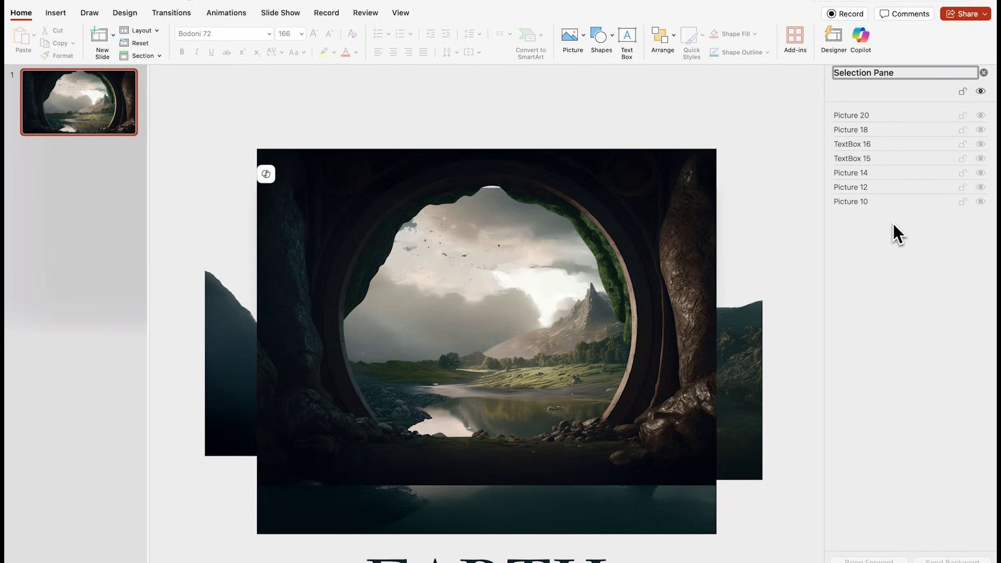
click(981, 92)
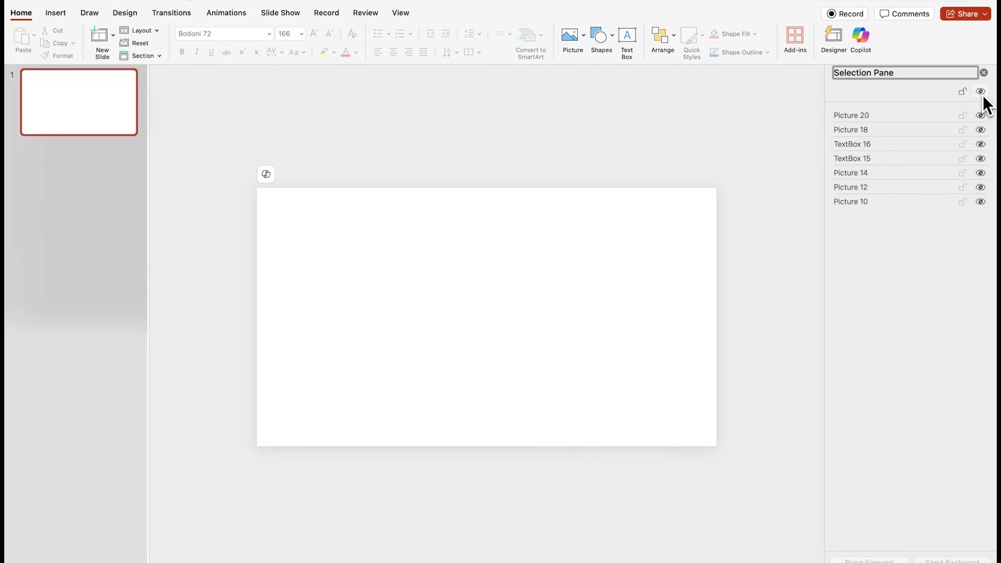
- Rename Picture 10 to 'Sky' and Picture 12 to 'Mountain right'
click(912, 203)
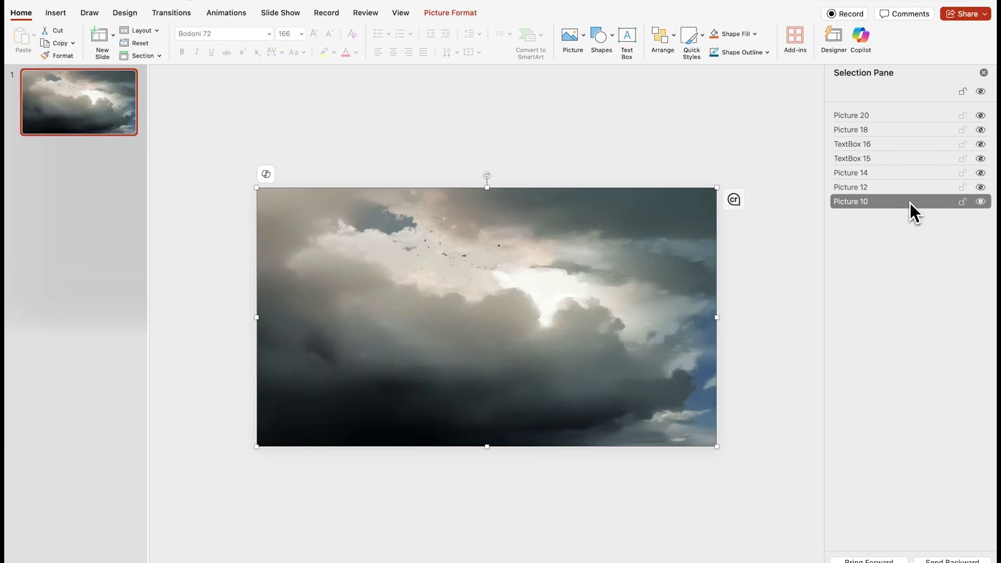
right_click(849, 205)
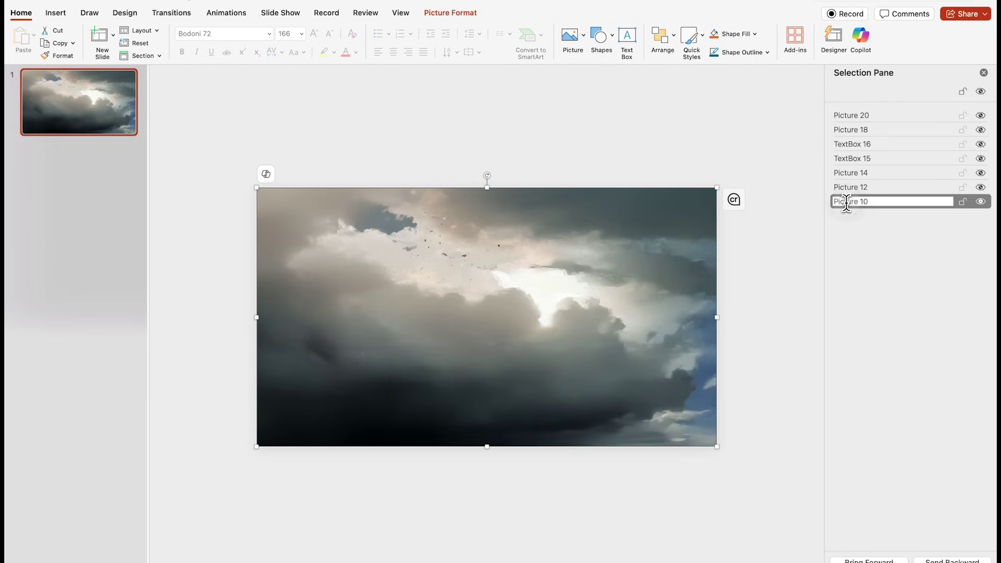
text(Sky)
key(Return)
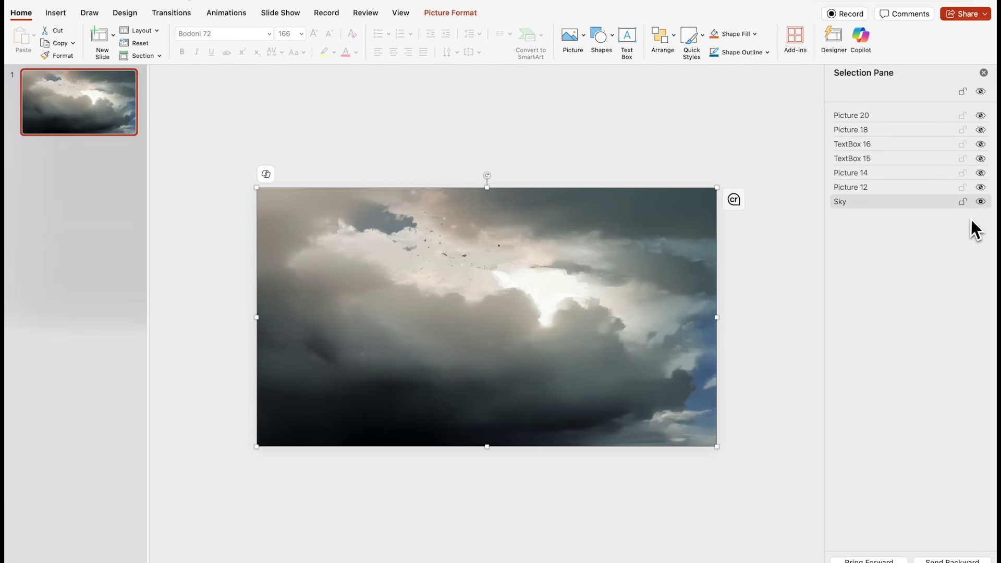
click(933, 188)
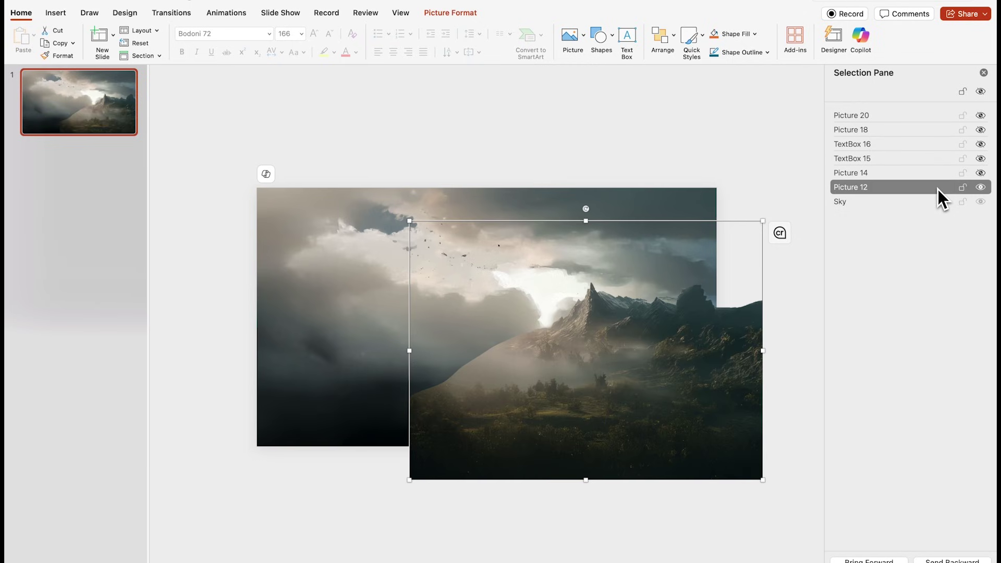
click(856, 190)
text(Mountain)
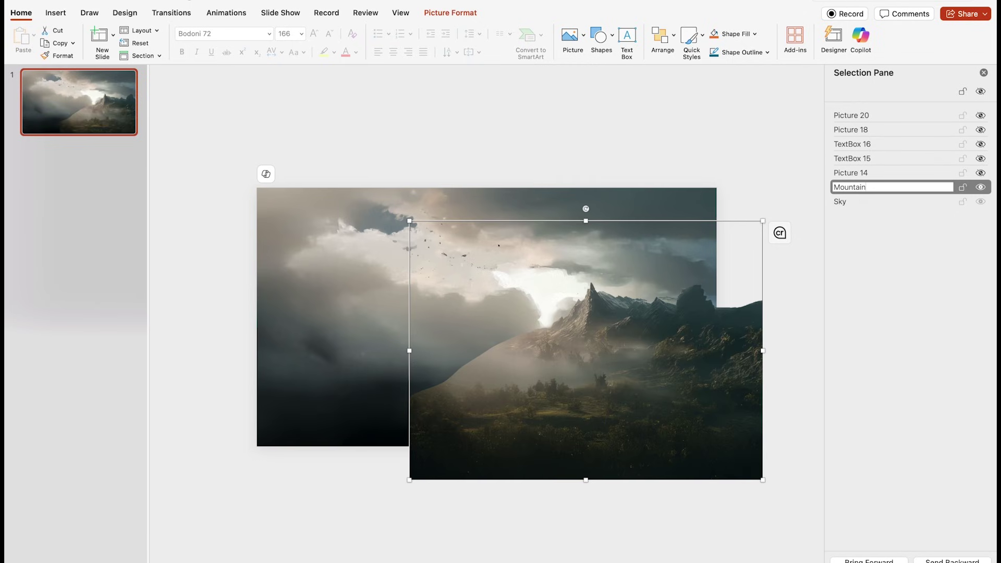
text( right)
- Rename the remaining objects 'Mountain left', 'Middle', 'Earth', 'Lake' and 'Cave', then nudge Cave up
double_click(850, 172)
text(Mountain left)
double_click(852, 158)
text(Middle)
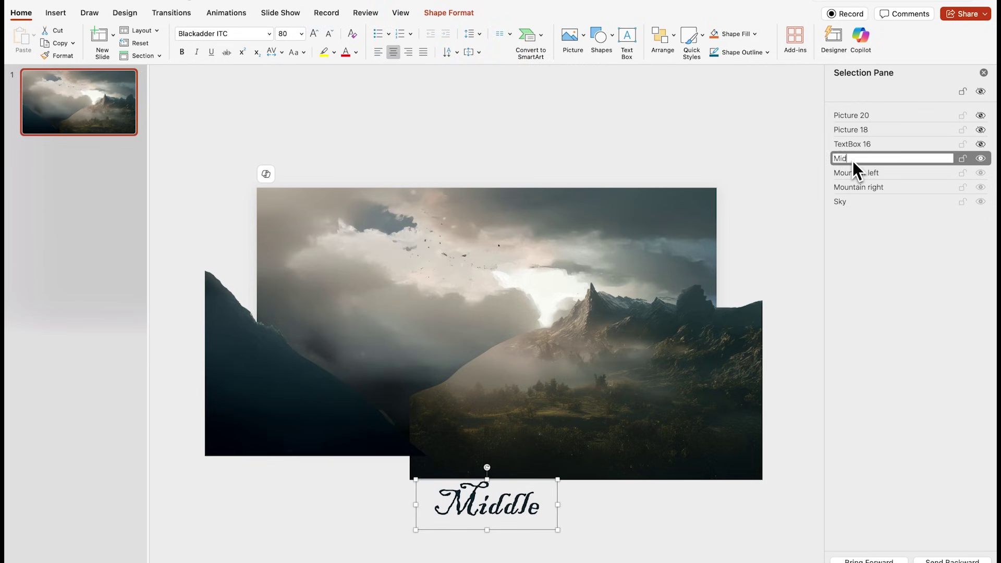
double_click(850, 144)
text(Earth)
double_click(851, 130)
text(Lake)
double_click(856, 115)
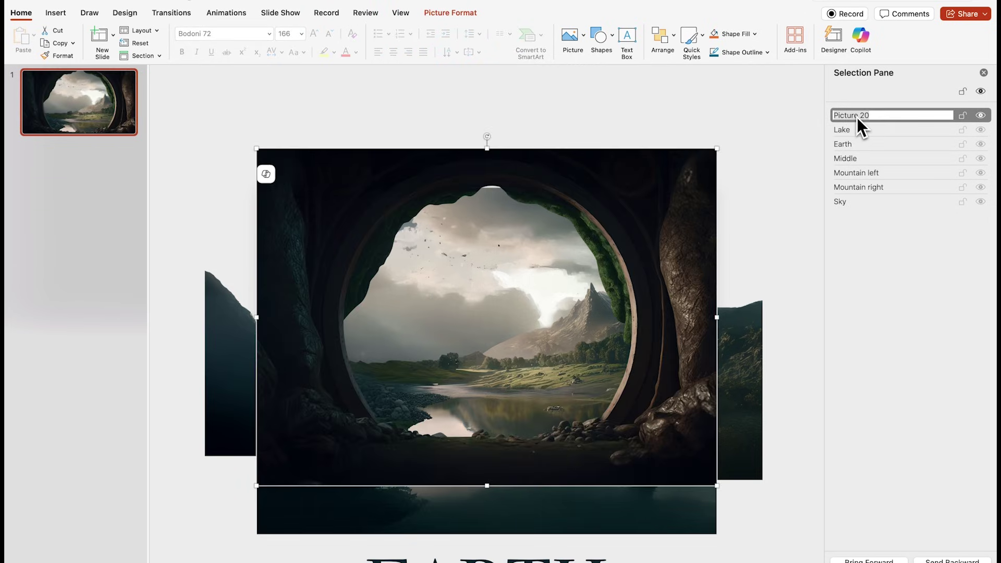
text(Cave)
click(792, 168)
drag(681, 285, 681, 280)
- Duplicate the slide and hide the Cave and Lake pictures on the copy
click(776, 169)
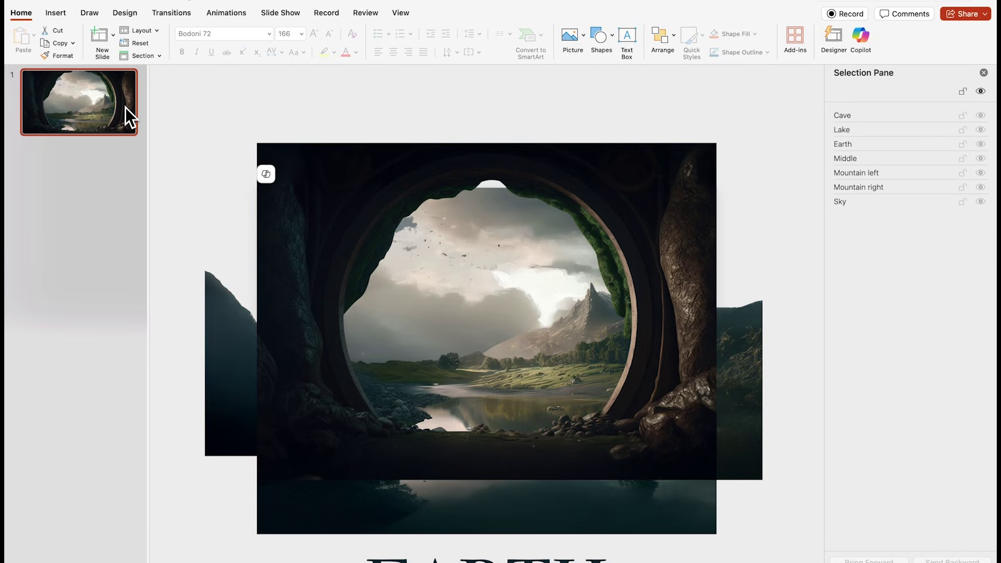
key(super+d)
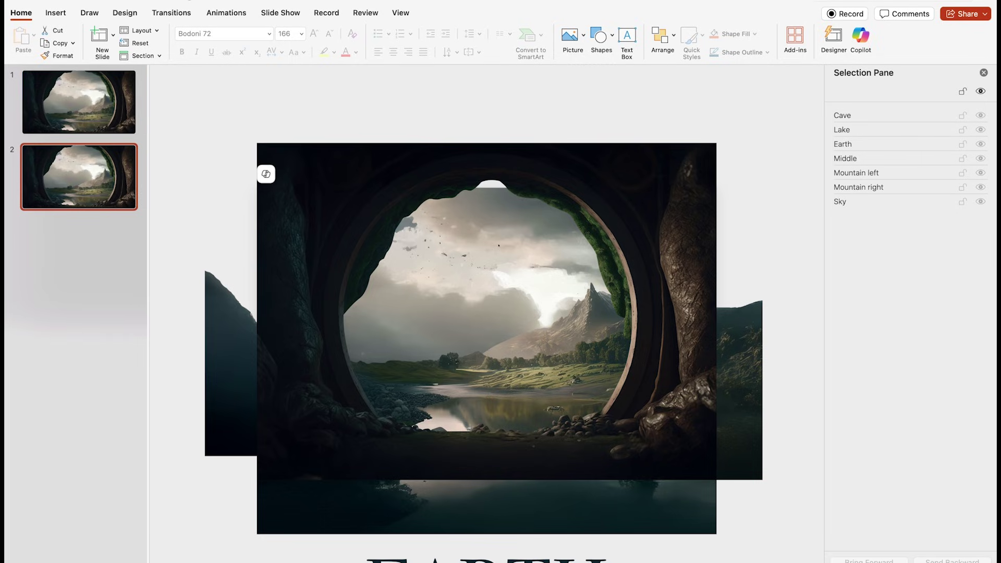
click(981, 115)
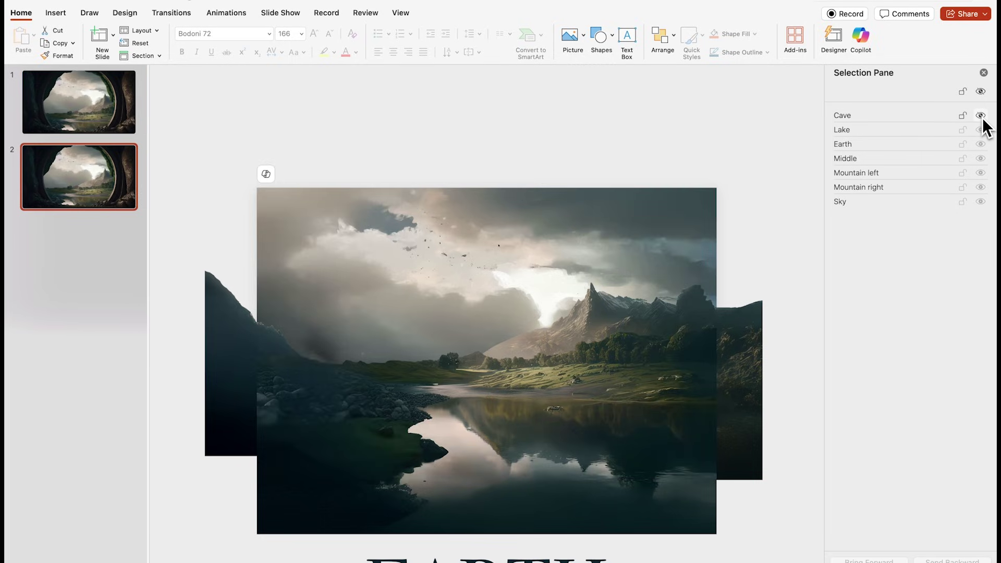
click(981, 131)
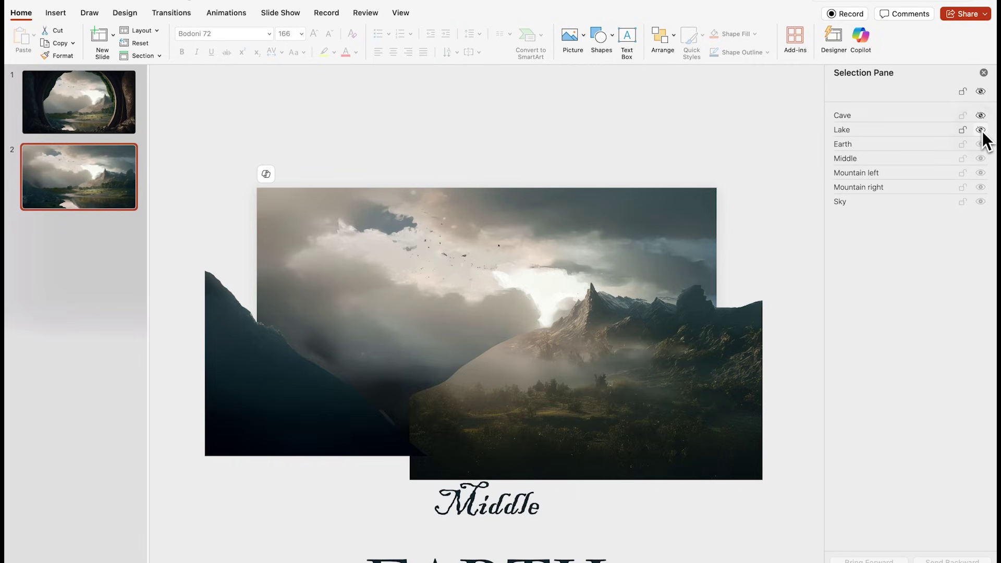
- Move the Middle and EARTH text boxes up onto the sky picture
scroll(748, 428, down, 2)
click(518, 493)
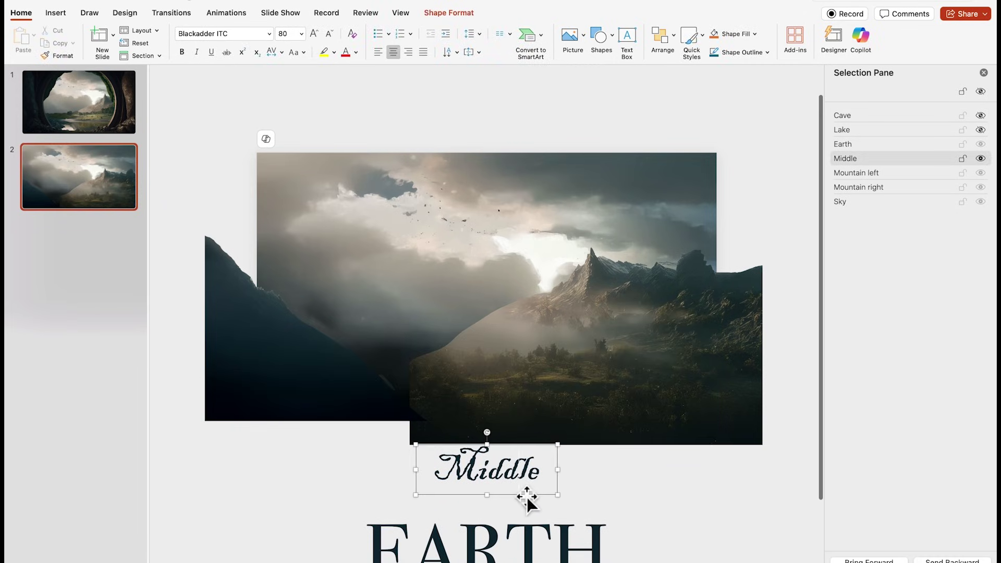
drag(527, 496, 527, 276)
click(550, 496)
scroll(551, 499, down, 2)
click(553, 488)
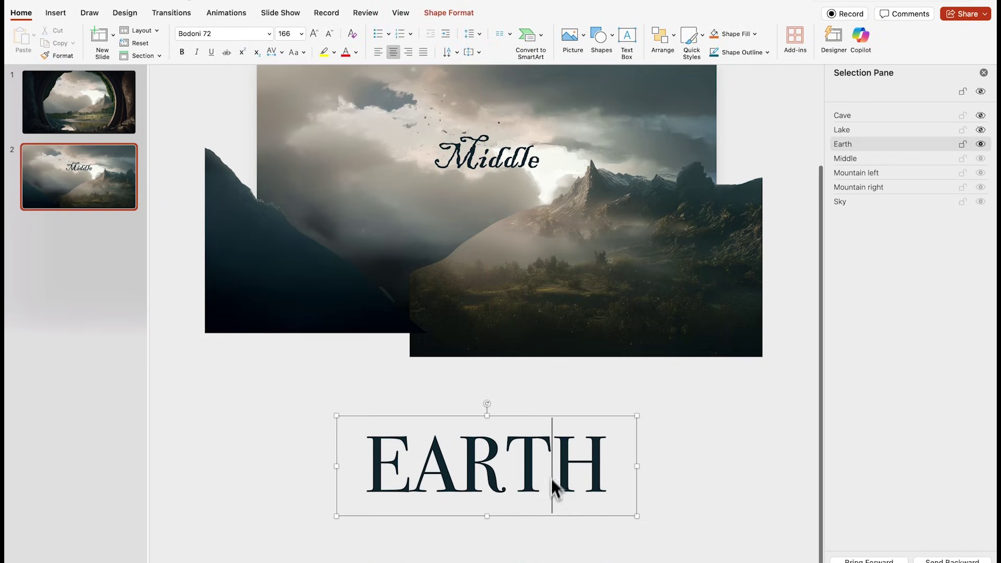
drag(558, 512, 555, 274)
- Enlarge both mountain pictures and shift Mountain right further right
scroll(555, 292, up, 3)
click(625, 228)
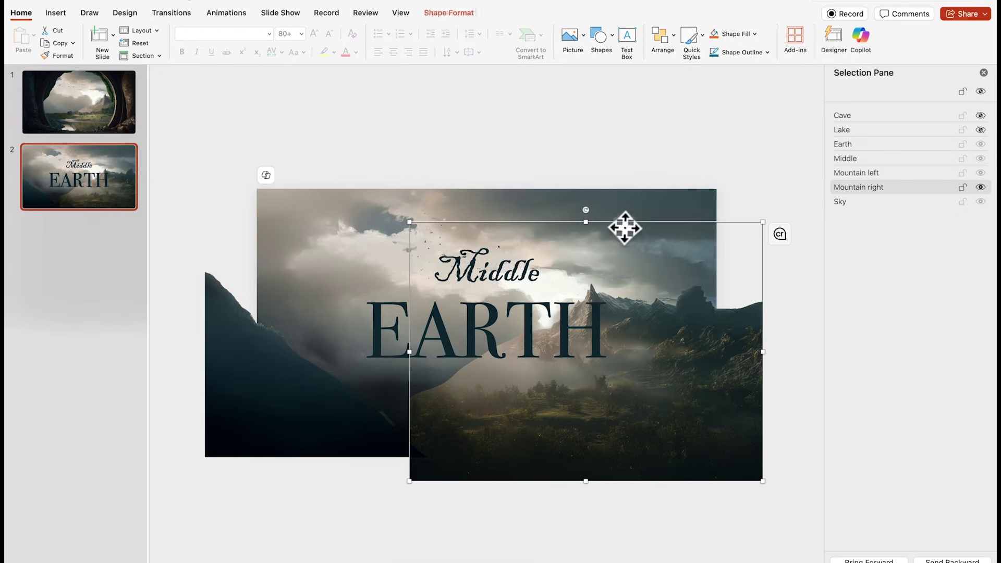
drag(405, 221, 365, 172)
drag(604, 279, 635, 277)
click(405, 293)
drag(429, 272, 498, 213)
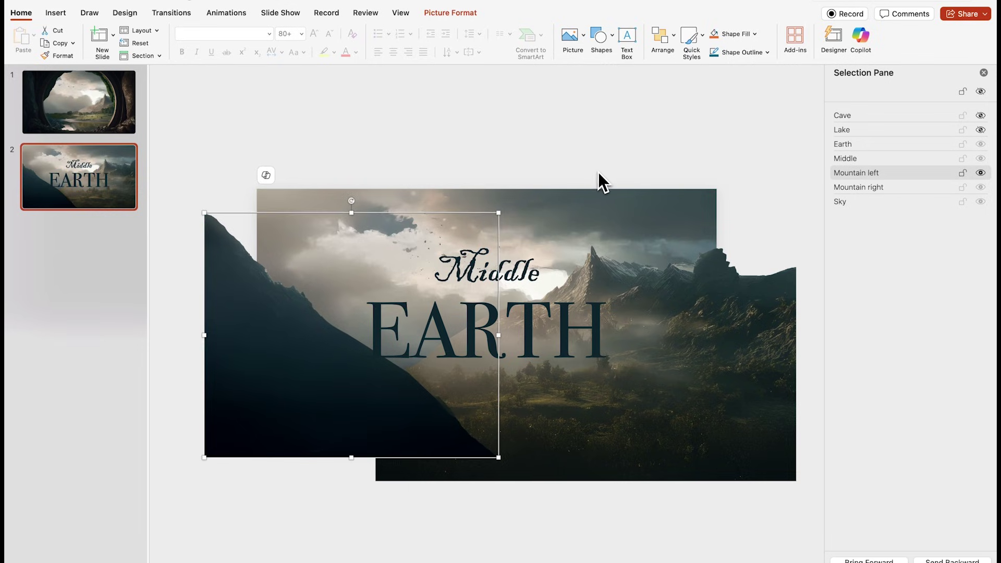
click(573, 201)
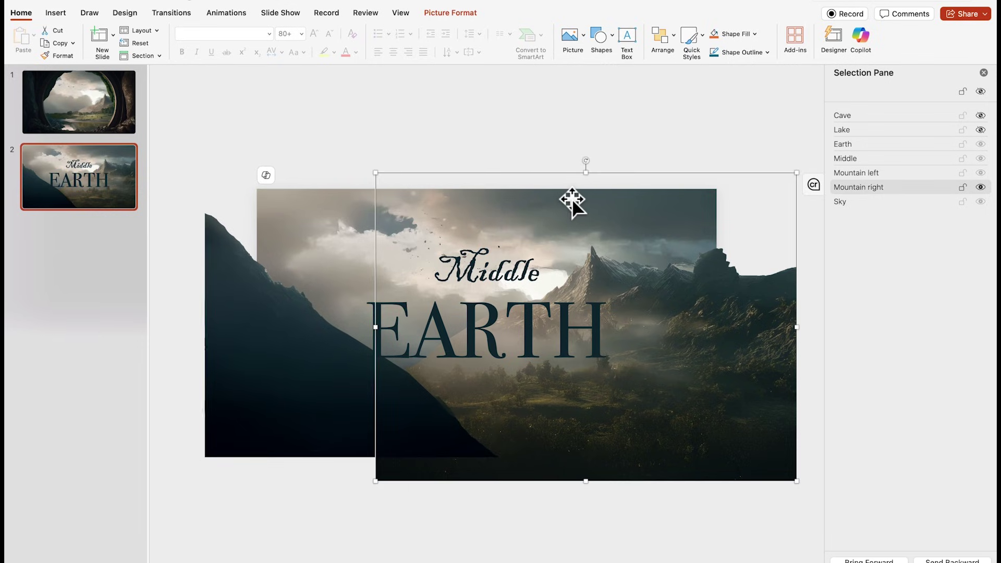
click(336, 192)
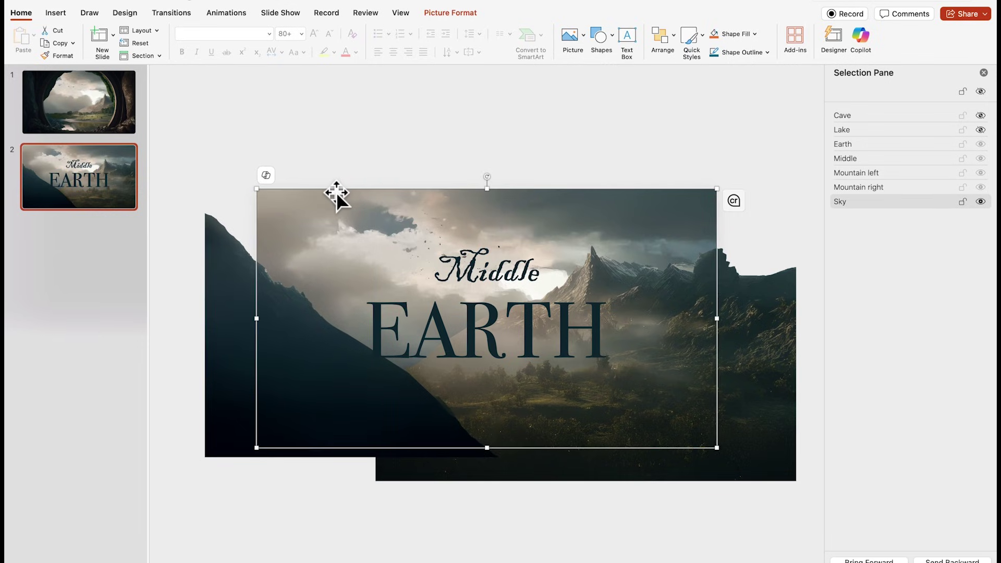
click(451, 12)
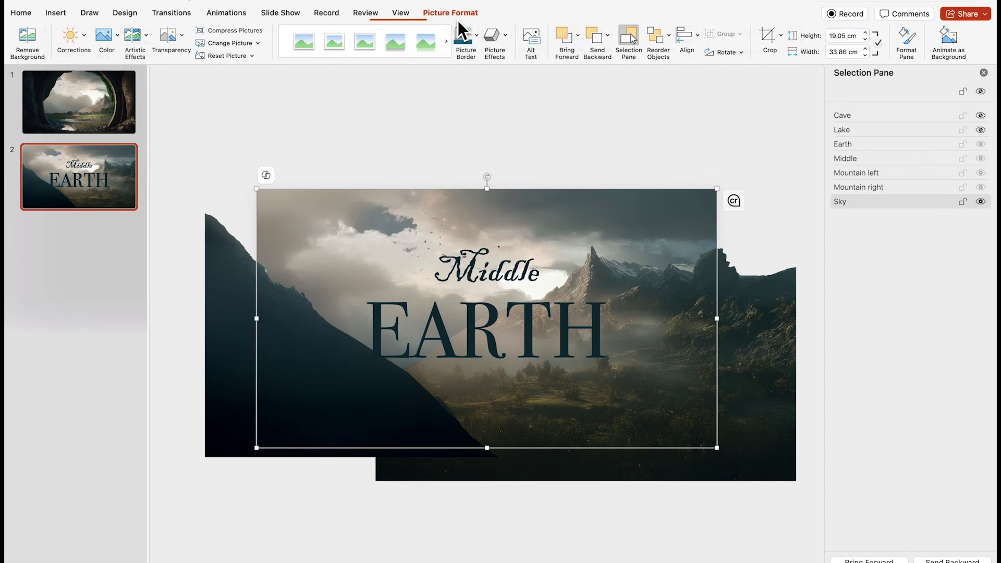
- Re-crop the Sky image larger and higher, then show the Lake and Cave pictures again
click(768, 34)
drag(717, 148, 747, 140)
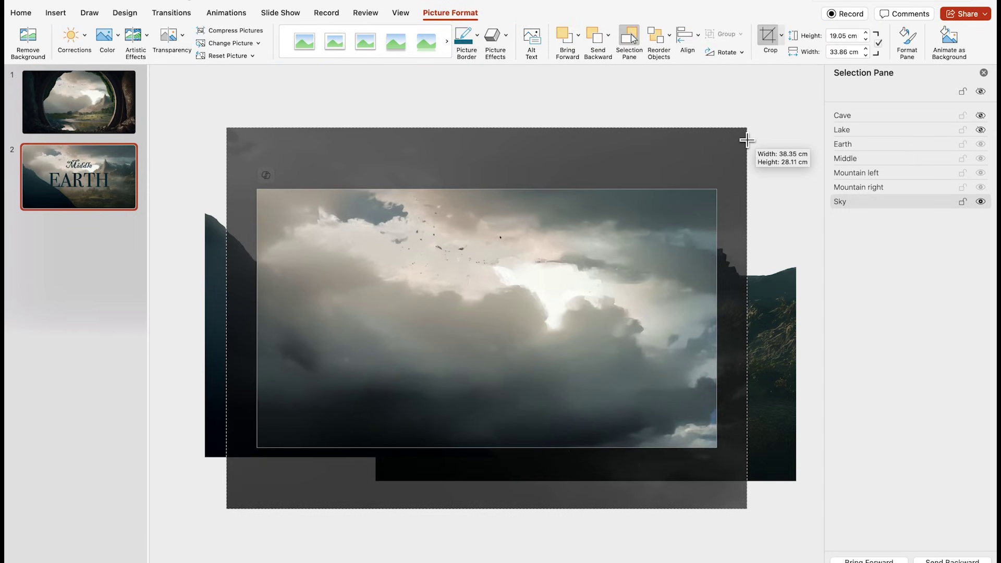
drag(636, 269, 635, 258)
click(751, 224)
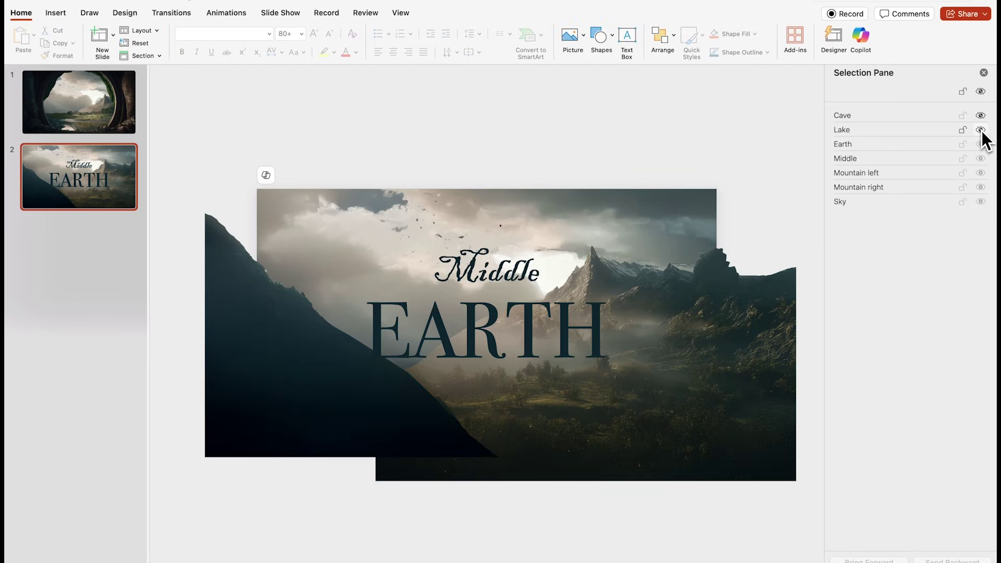
click(981, 131)
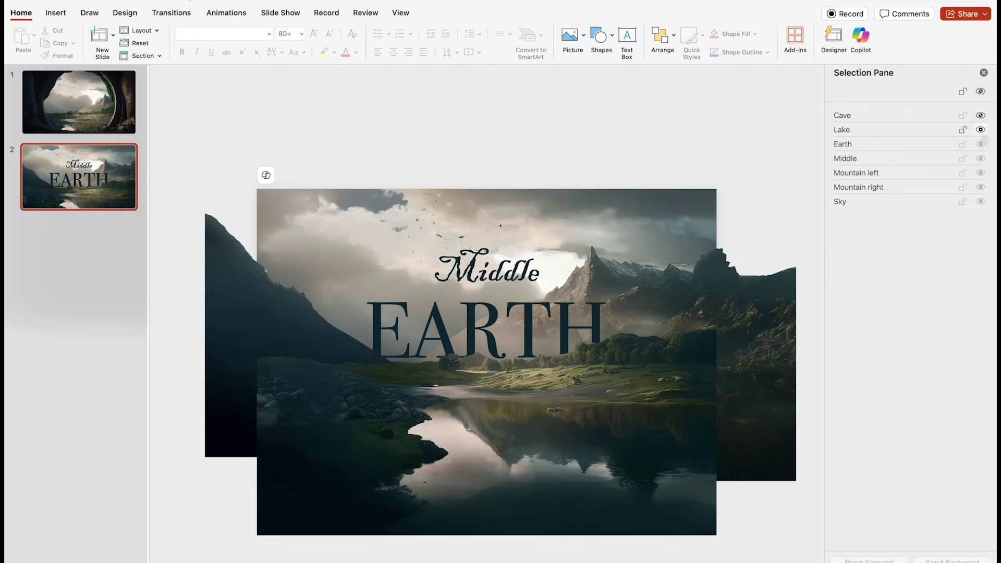
click(981, 116)
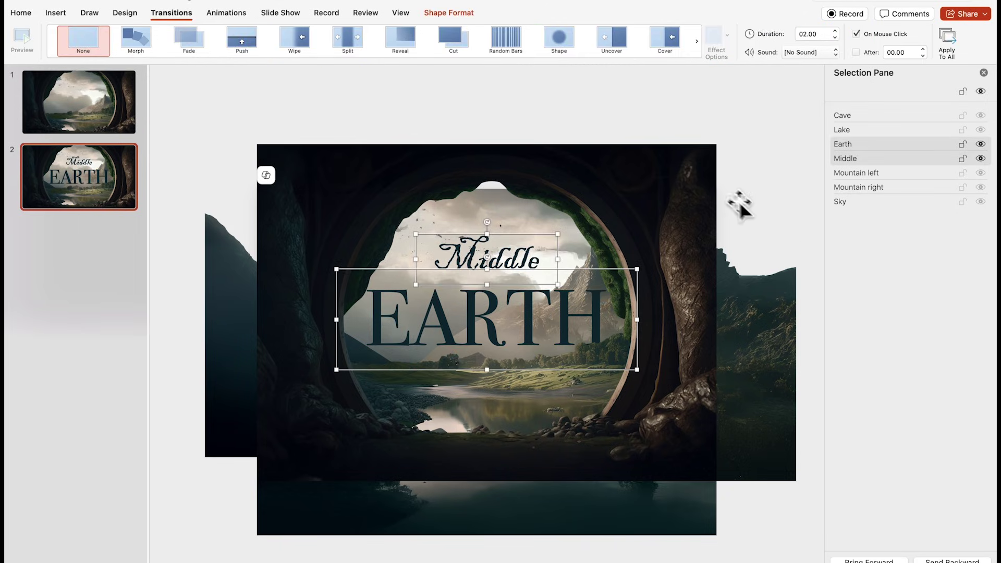
- Enlarge the cave picture on slide 2 slightly
click(674, 161)
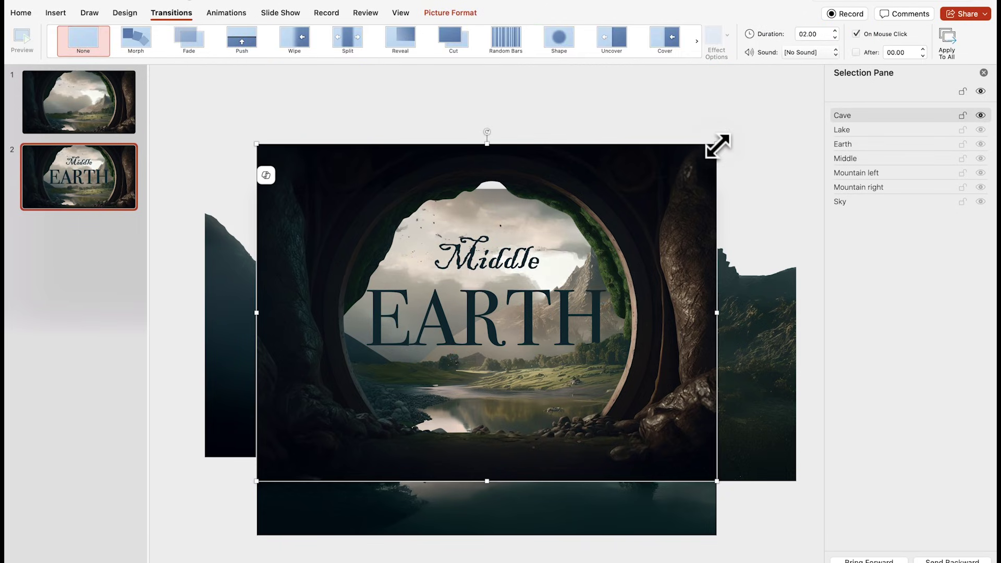
drag(718, 146, 735, 131)
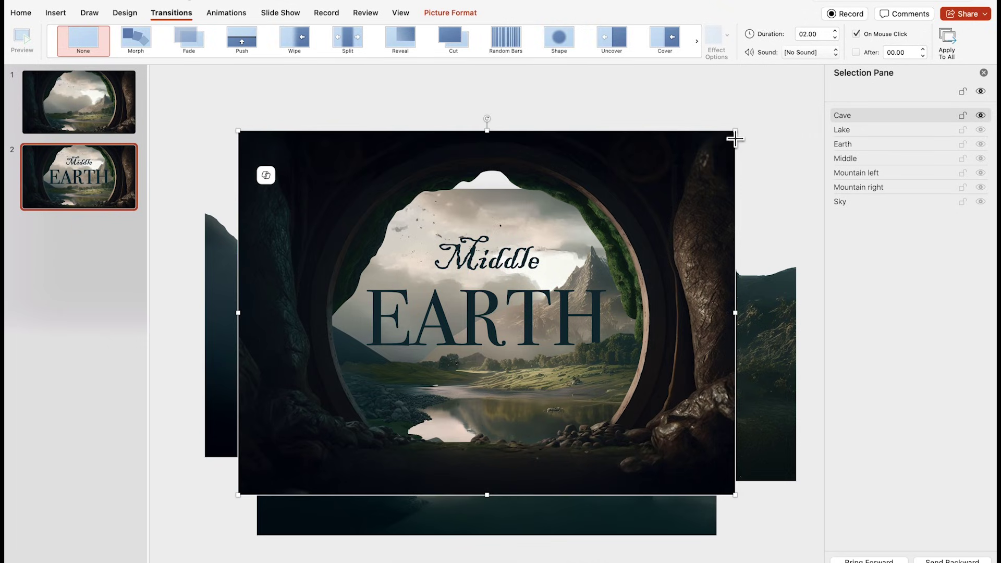
click(174, 268)
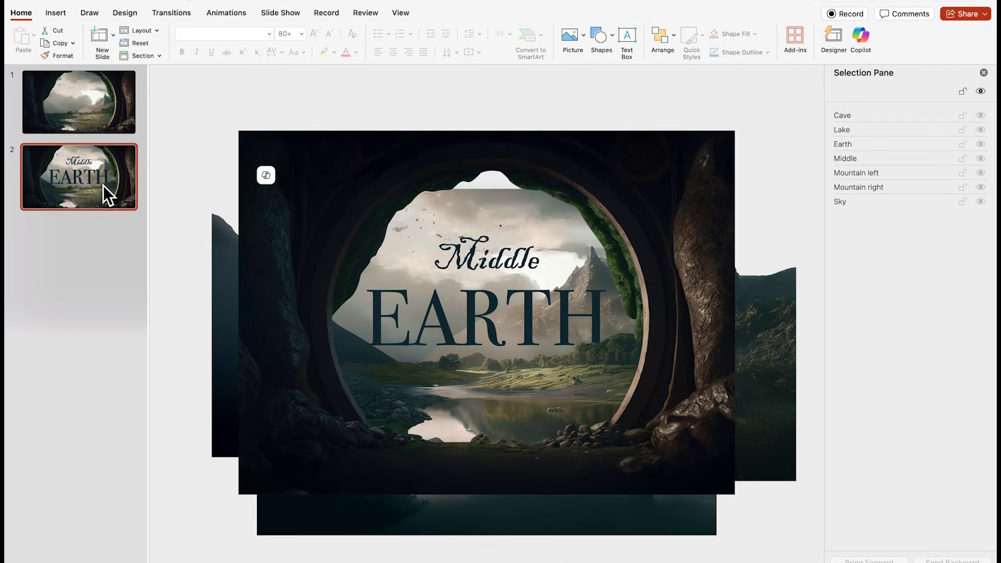
- Apply the Morph transition to slide 2
click(168, 14)
click(136, 40)
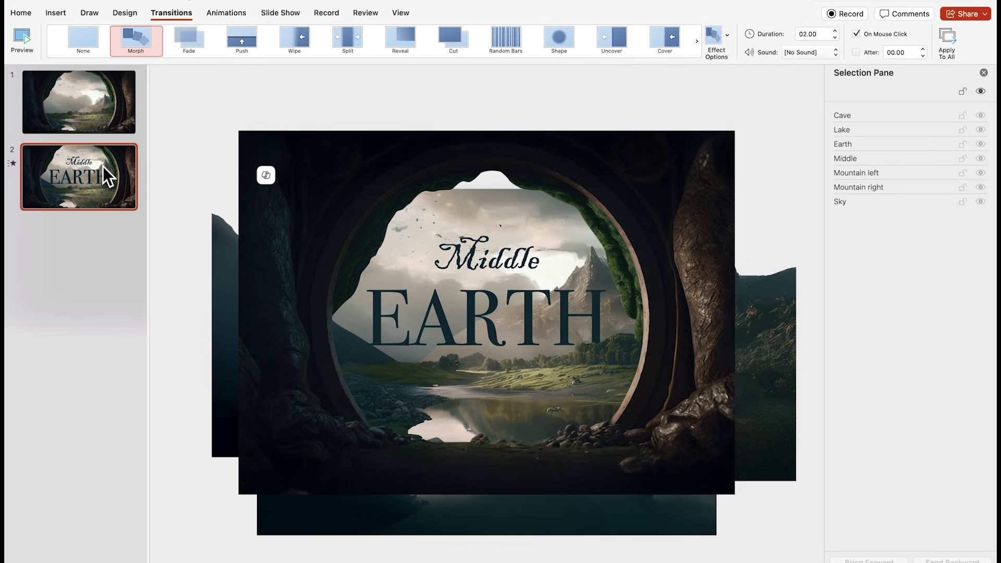
click(102, 112)
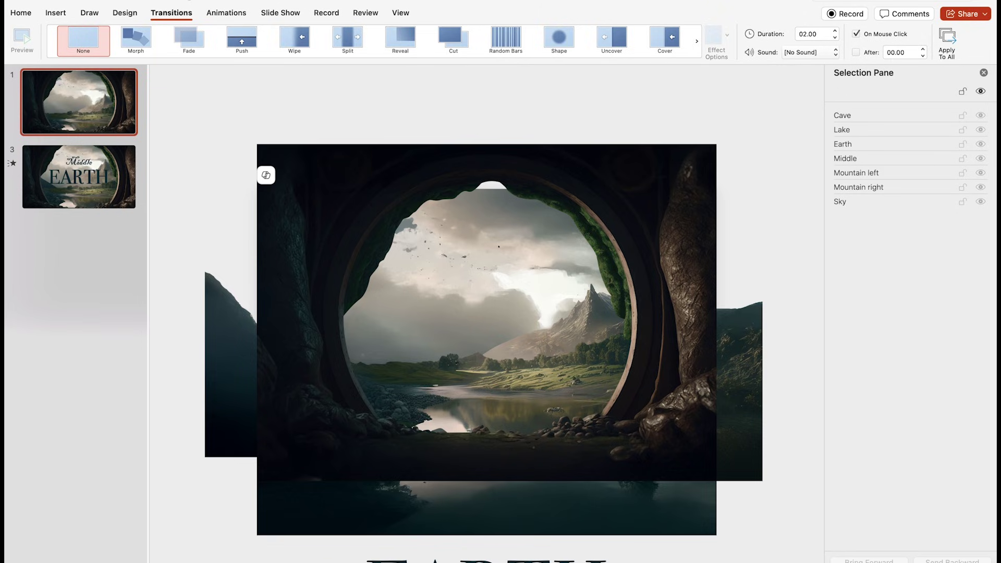
- Copy slide 1 to position 3, enlarge its cave far beyond the slide, and hide it
drag(104, 173, 103, 312)
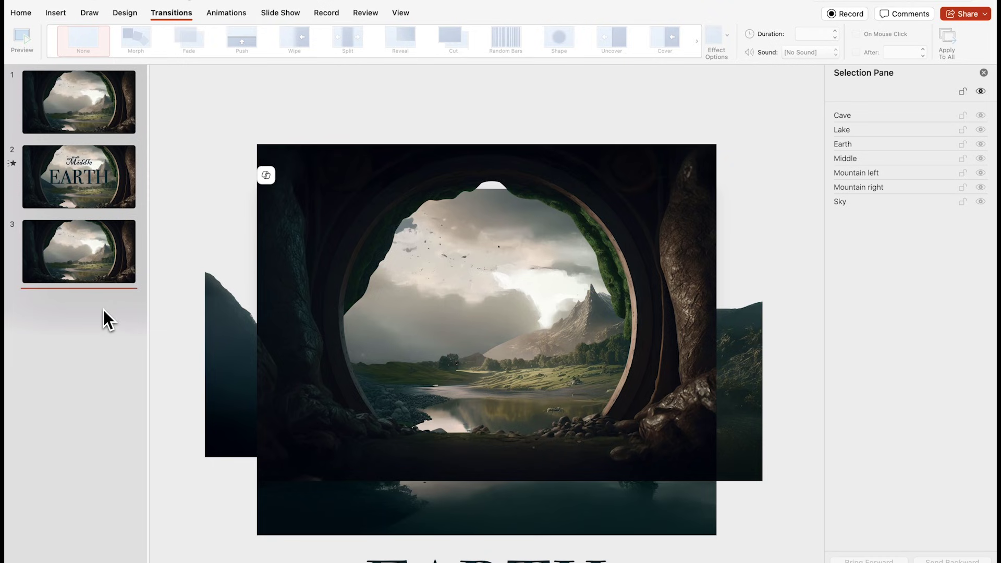
click(595, 182)
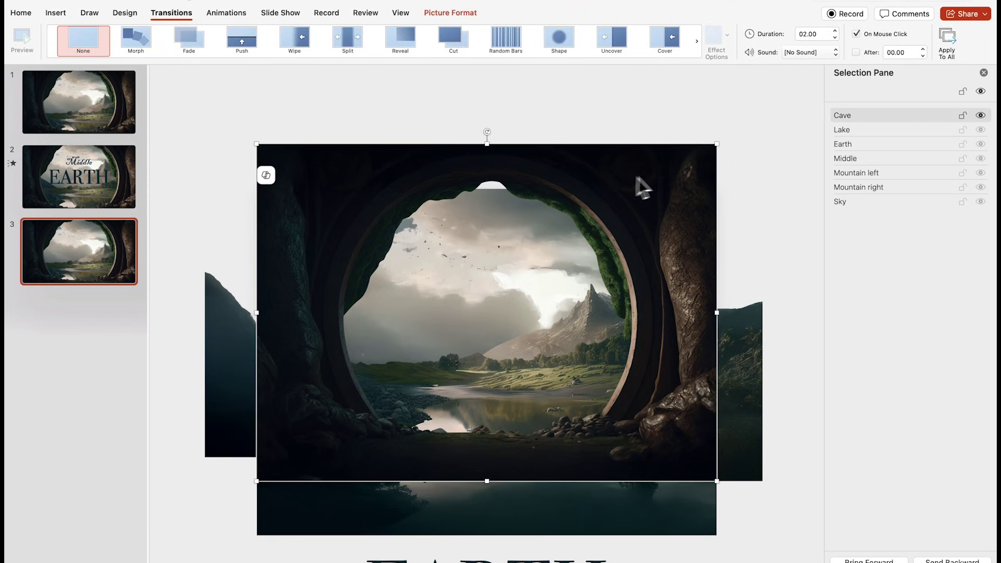
drag(716, 145, 979, 41)
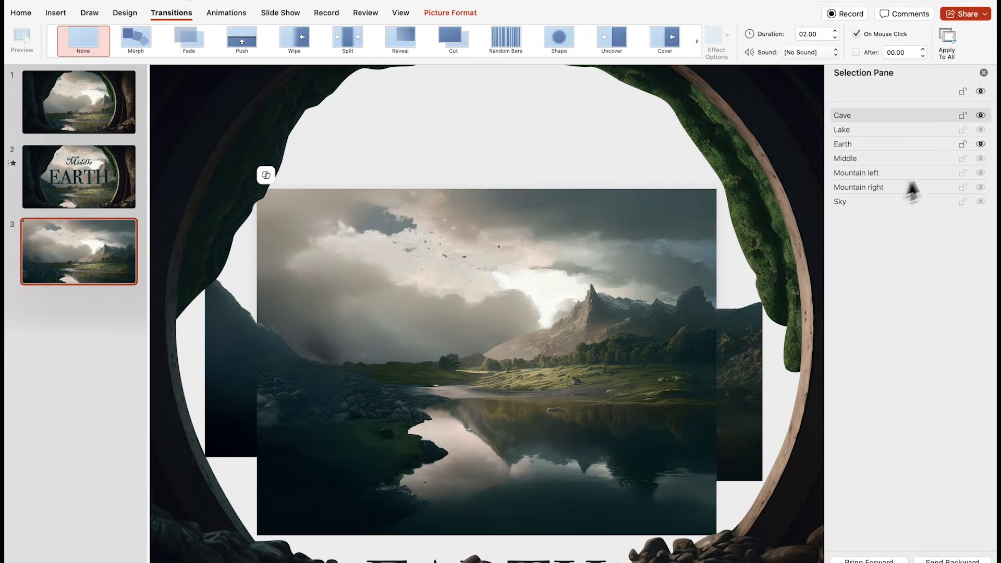
click(981, 116)
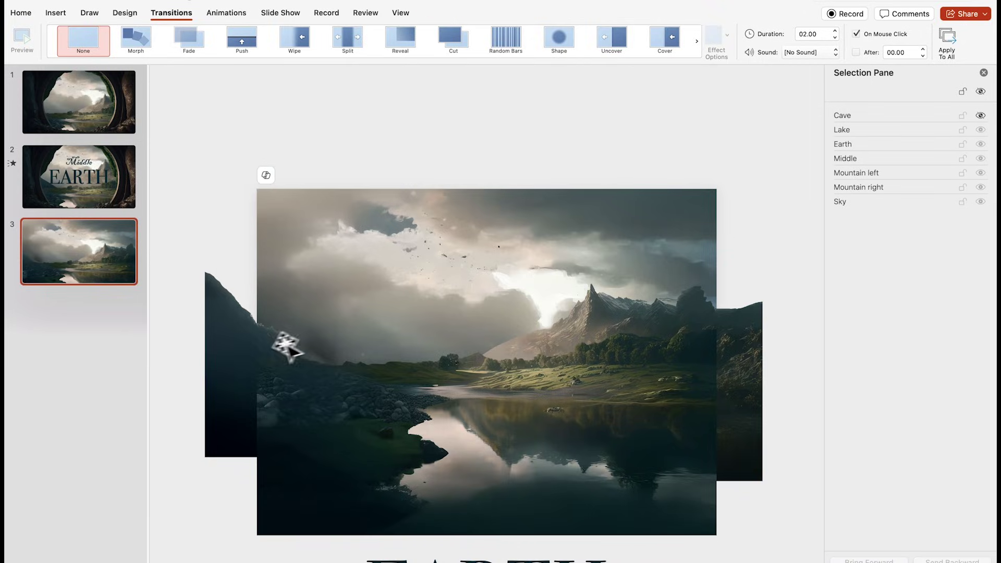
- Reposition Mountain left, Lake and an enlarged Mountain right into a valley landscape
drag(232, 335, 287, 337)
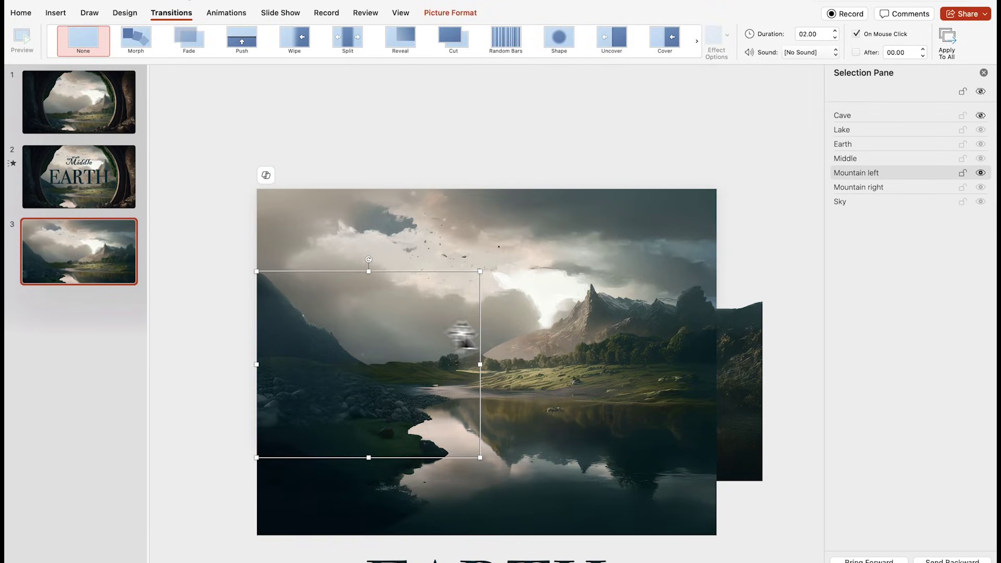
mouse_move(681, 335)
mouse_down()
mouse_move(664, 330)
mouse_move(742, 328)
mouse_move(697, 327)
mouse_up()
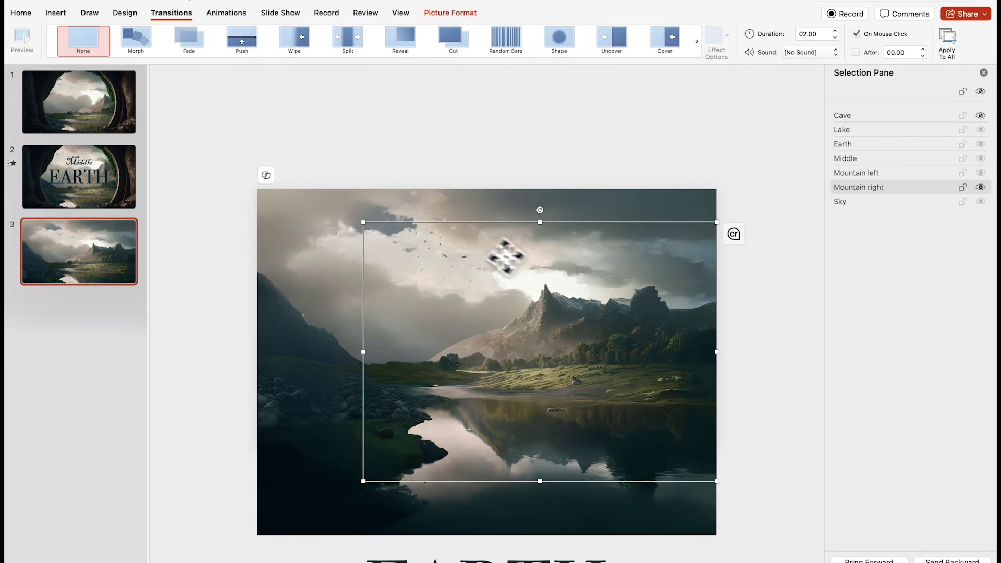
drag(362, 223, 306, 196)
- Crop the Sky picture on slide 3, enlarging the clouds and shifting them down inside the frame
click(521, 216)
click(878, 205)
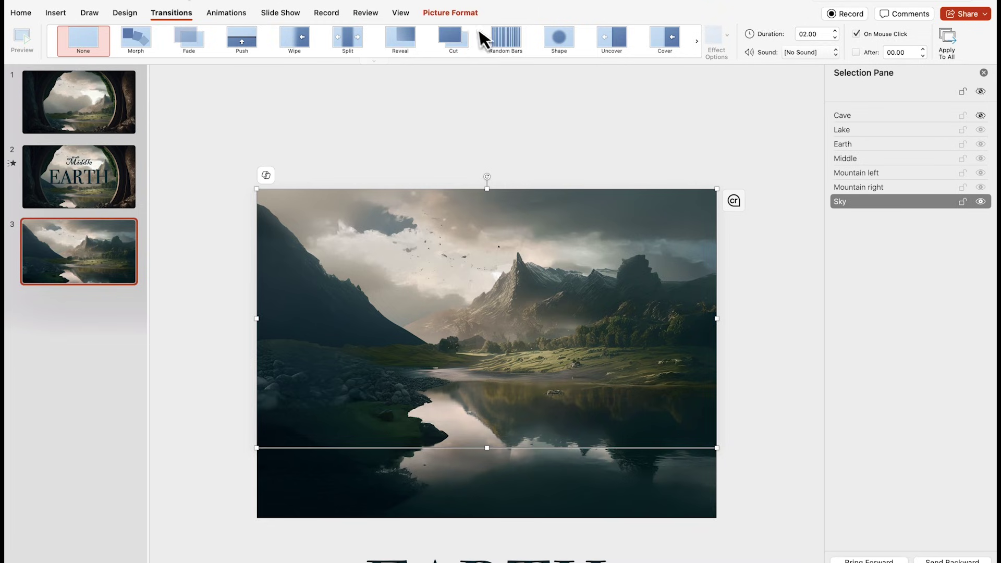
click(450, 12)
click(769, 40)
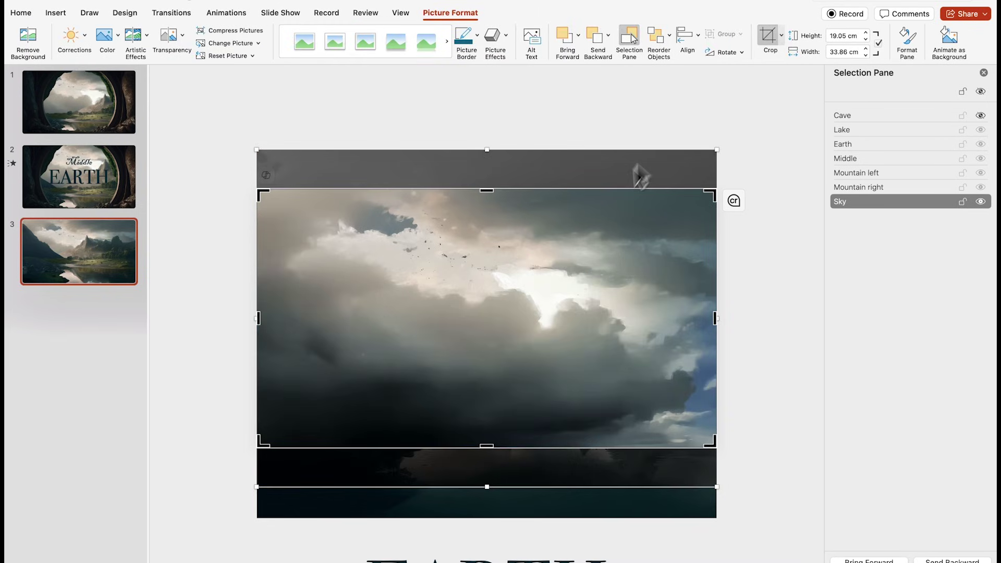
drag(719, 151, 761, 126)
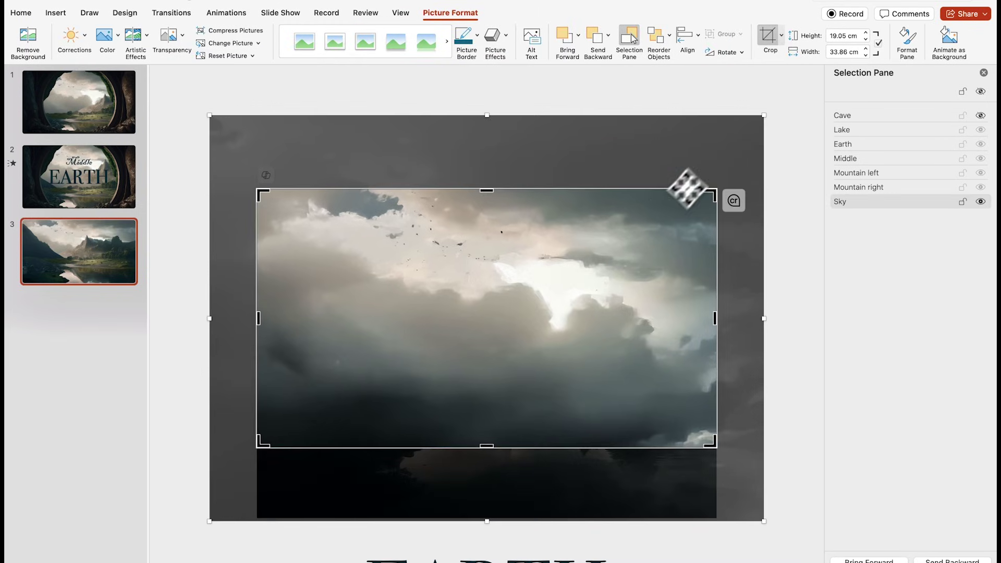
drag(642, 212, 630, 246)
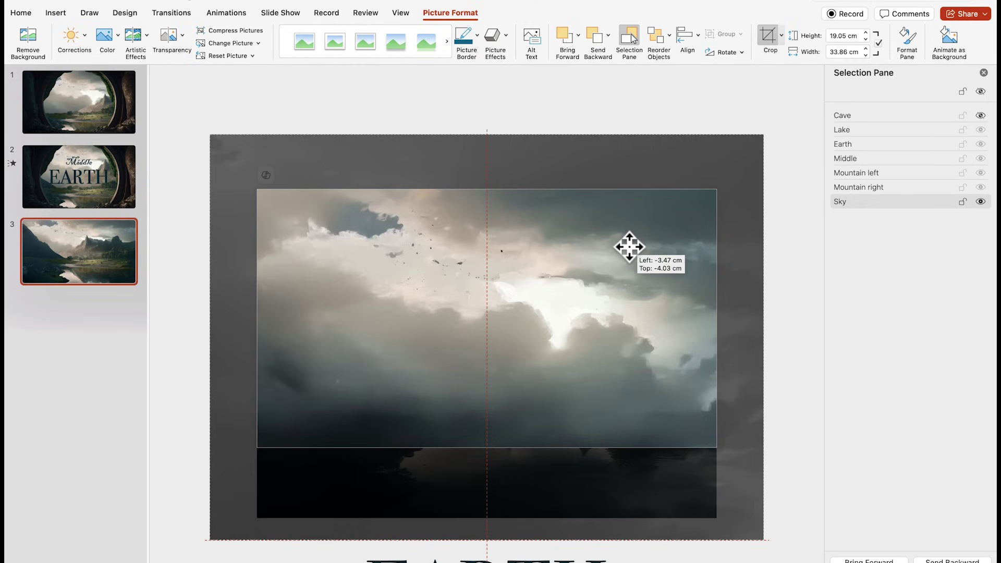
drag(761, 133, 775, 125)
drag(623, 248, 616, 259)
click(765, 43)
click(788, 125)
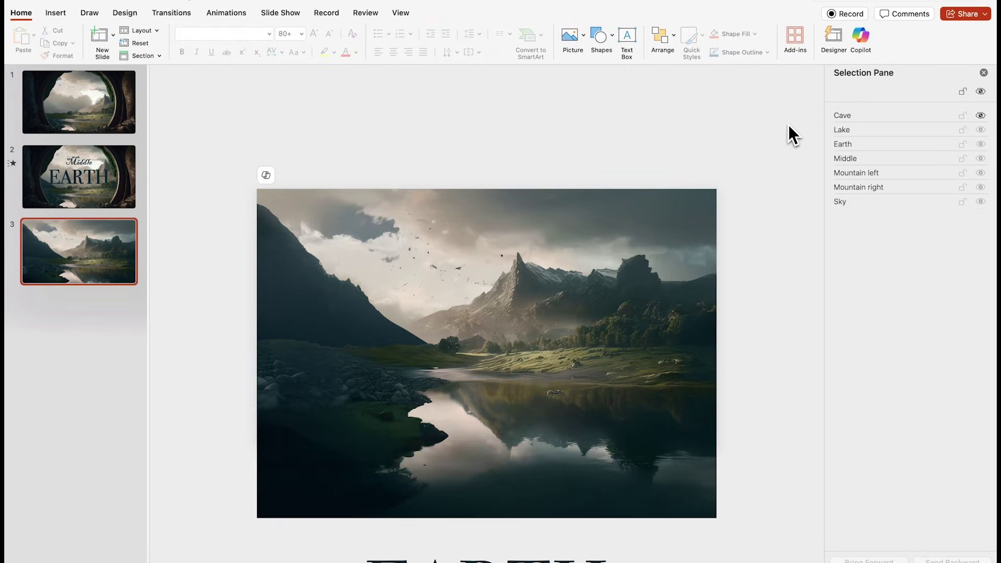
- Show the cave on slide 3, apply Morph, and place the caption behind the cave
click(980, 117)
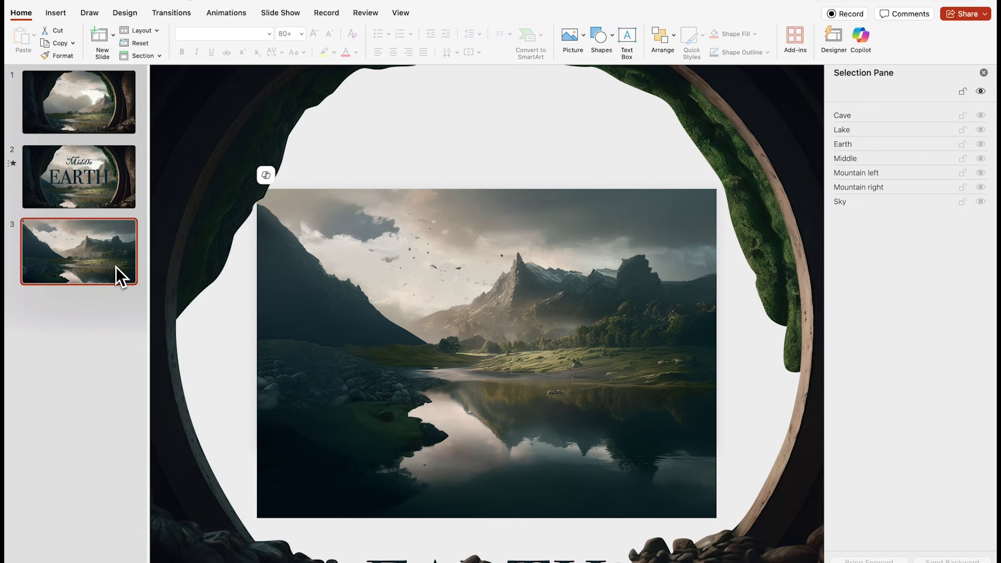
click(169, 14)
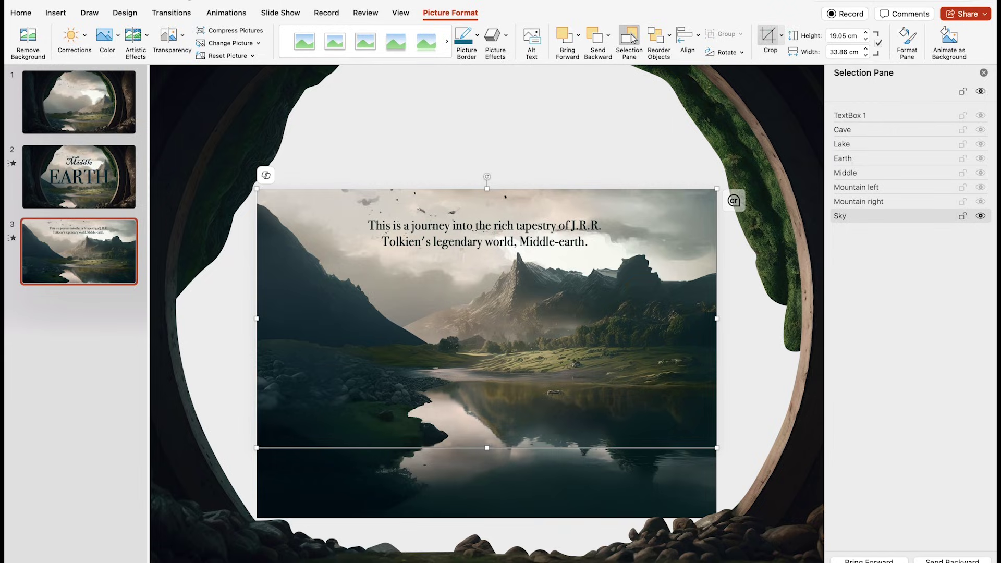
click(855, 116)
drag(868, 117, 880, 133)
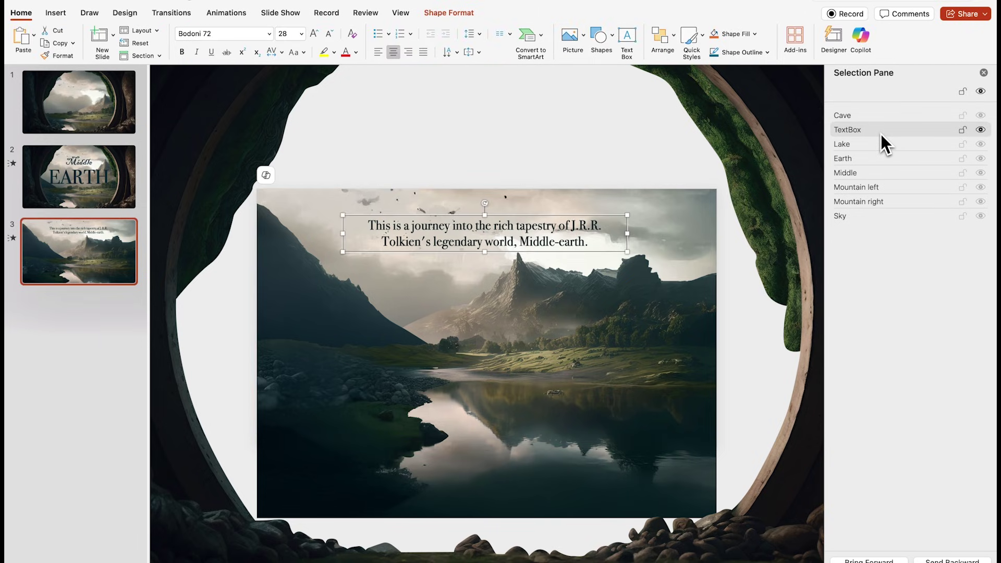
- Paste the caption onto slide 2 behind the cave and park it above the slide
click(75, 169)
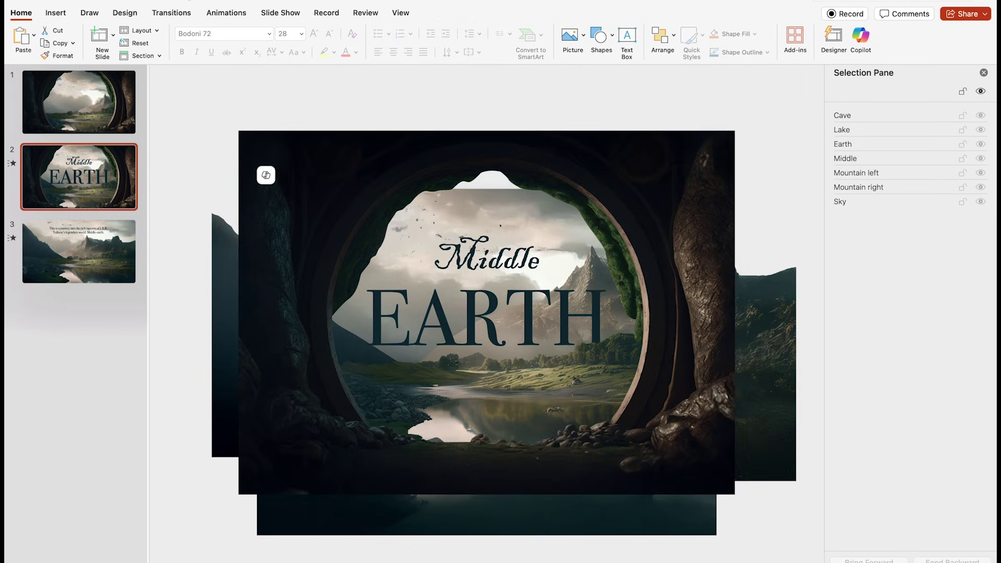
key(super+v)
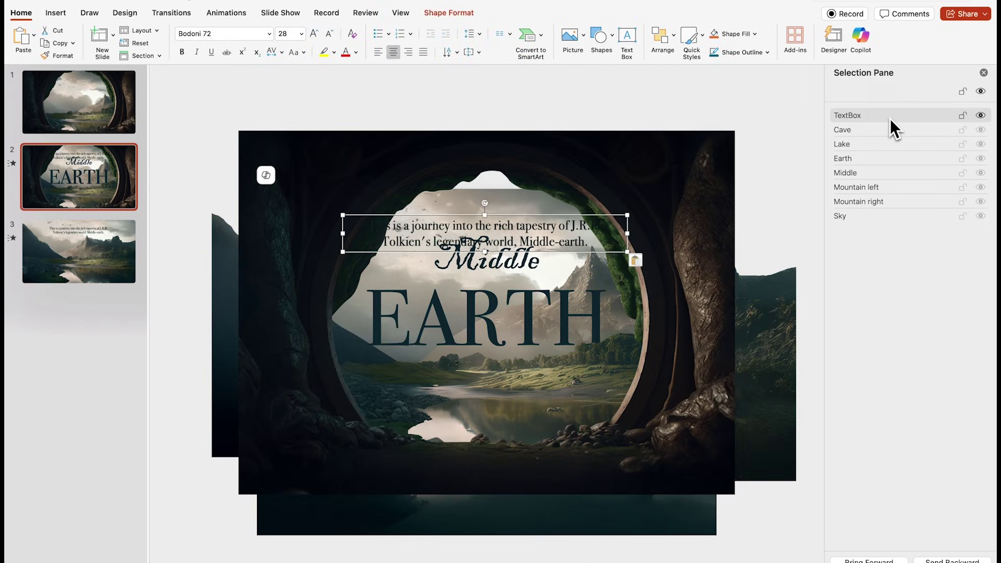
drag(890, 121, 887, 141)
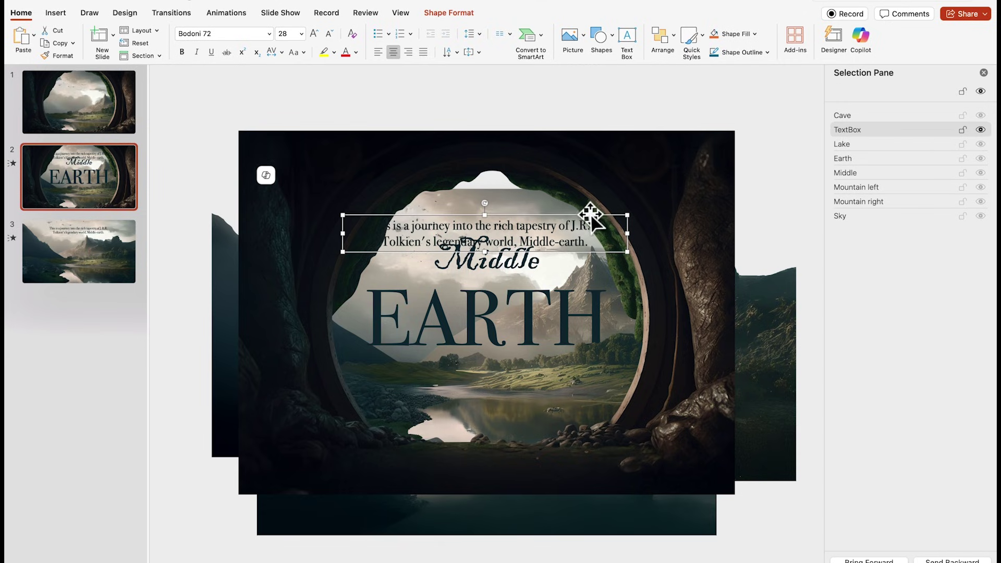
drag(585, 213, 590, 83)
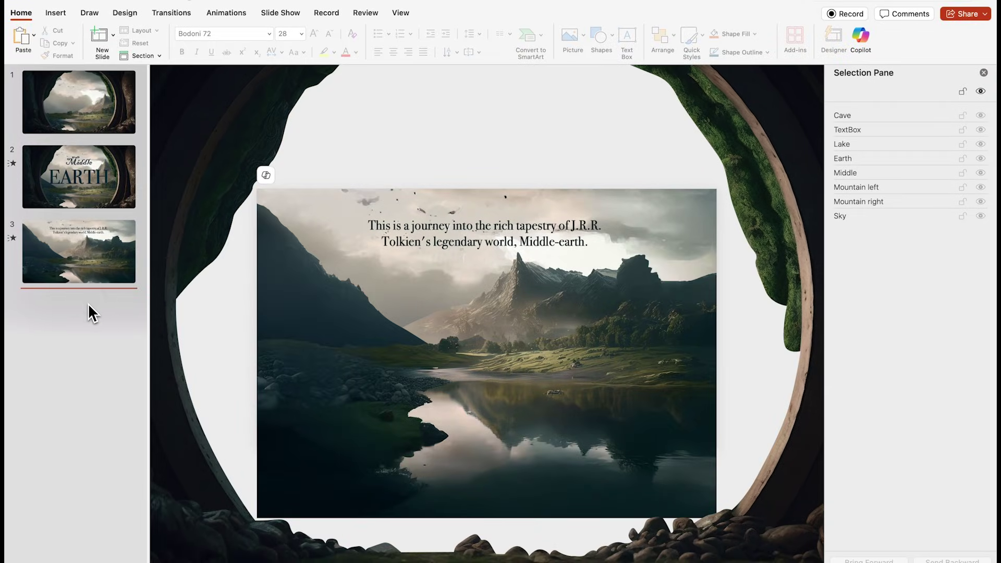
right_click(89, 304)
- Add blank slide 4 and fill it with the Map.jpg image
click(121, 368)
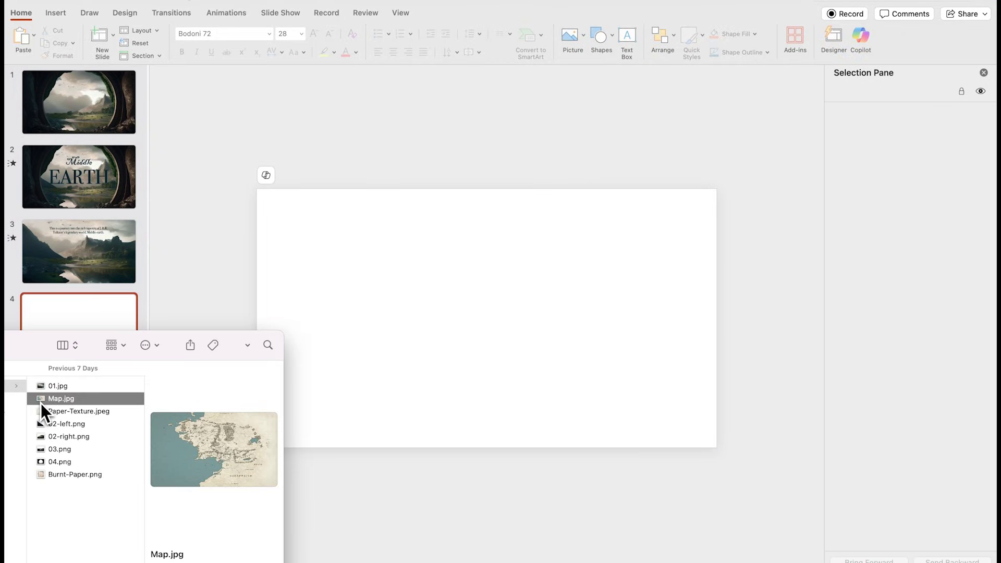
drag(42, 401, 471, 355)
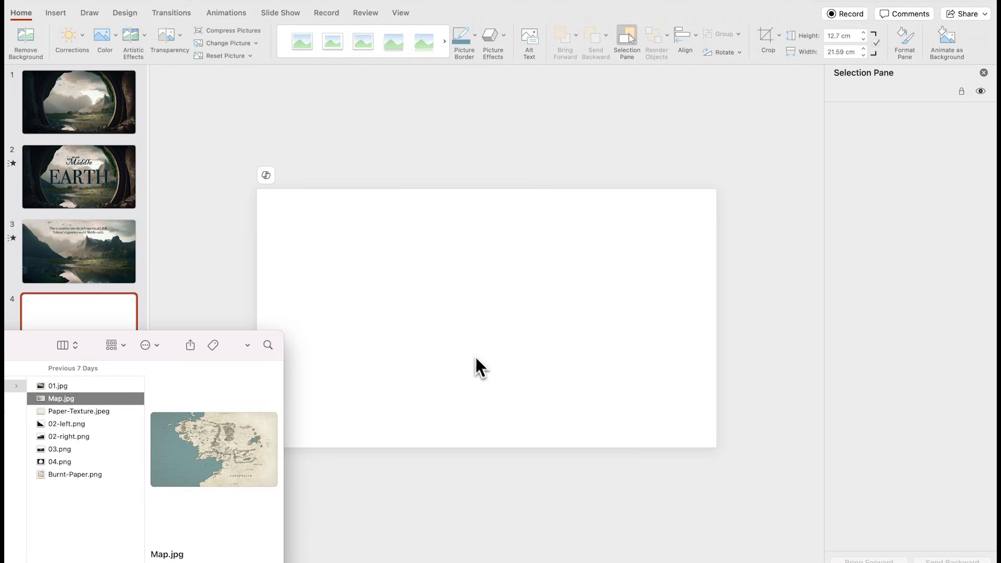
click(504, 435)
mouse_move(462, 316)
mouse_down()
mouse_move(449, 315)
mouse_move(458, 313)
mouse_up()
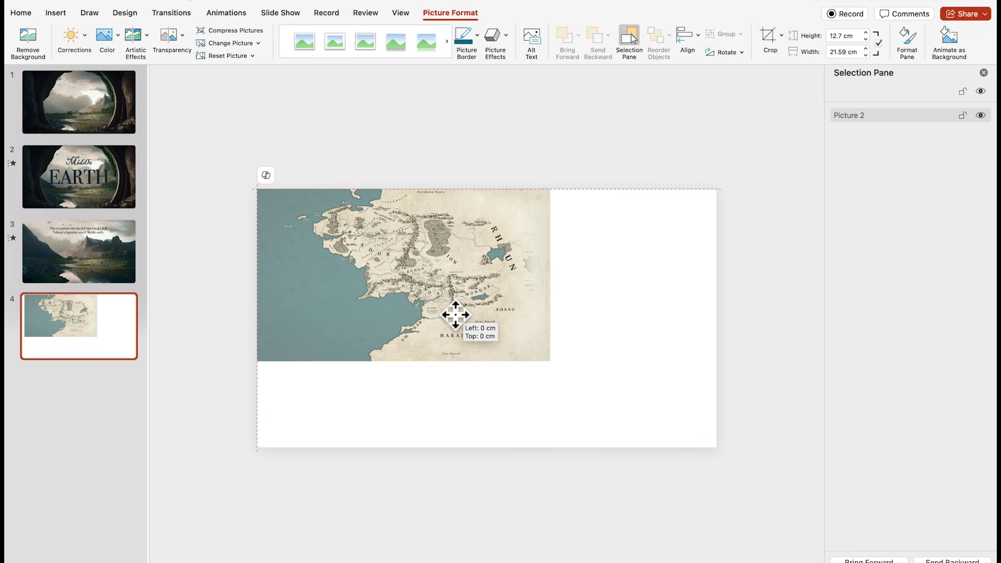
drag(551, 363, 718, 443)
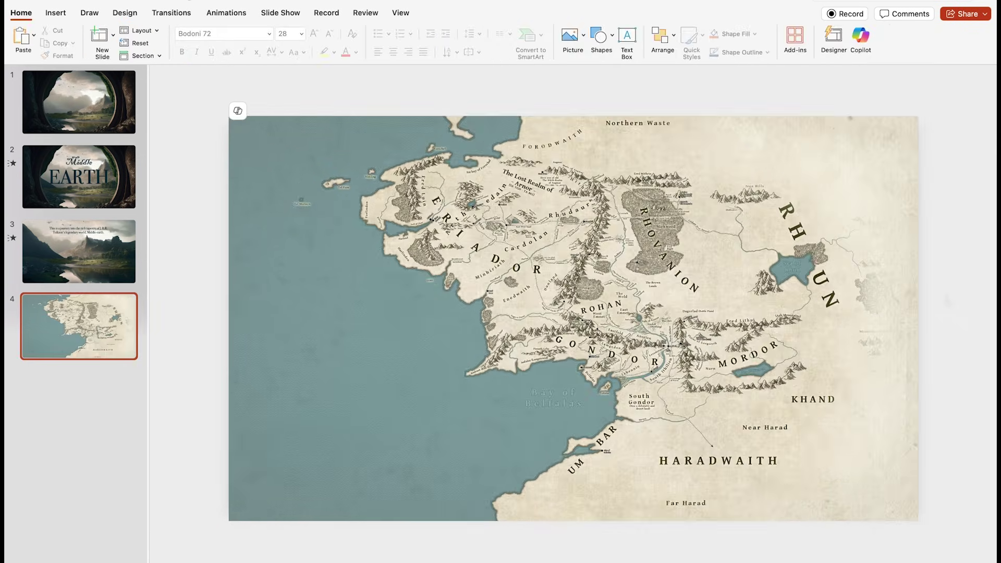
- Paste the 'THE MAP' title and blurb, and apply the Reveal transition
key(super+v)
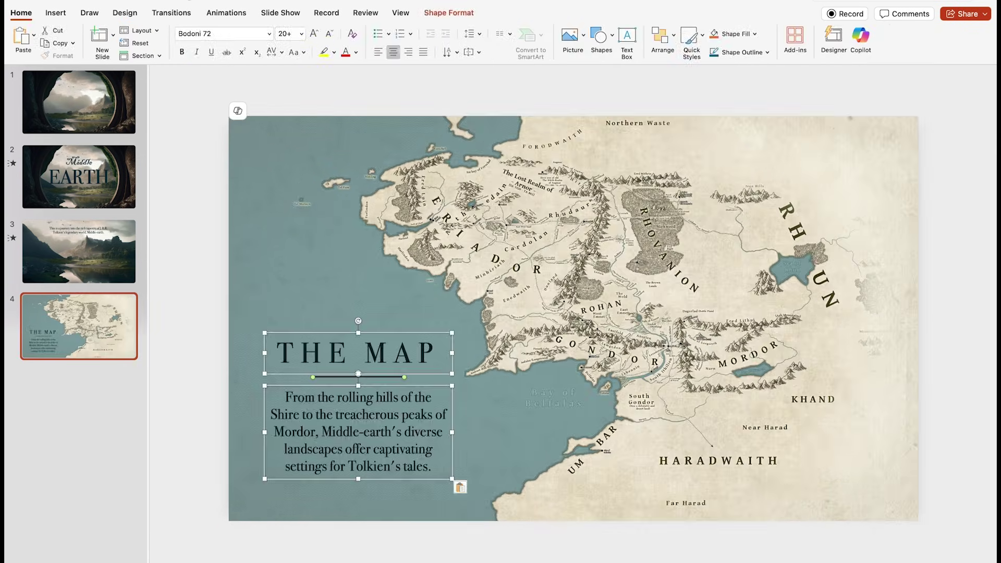
key(Escape)
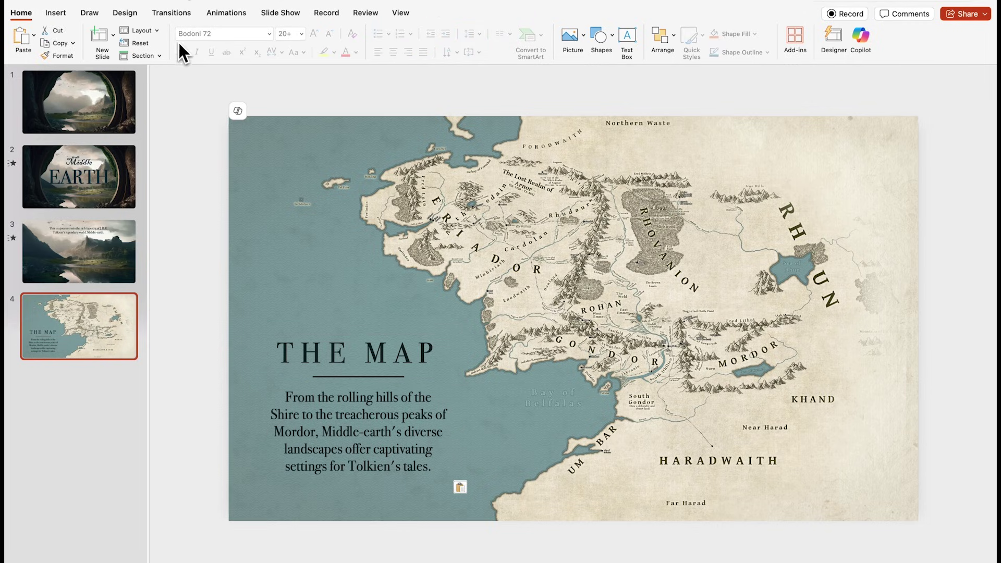
click(180, 17)
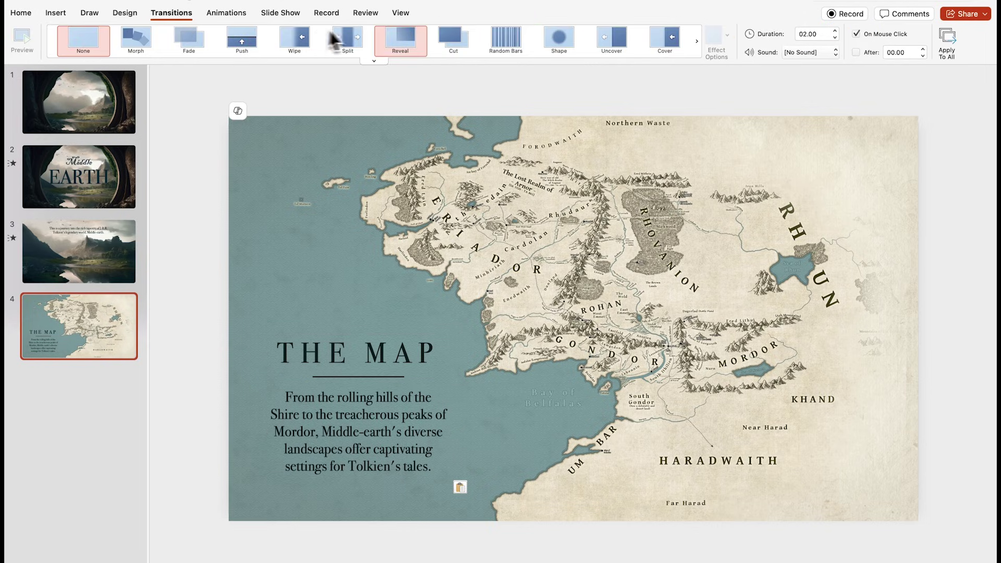
click(411, 34)
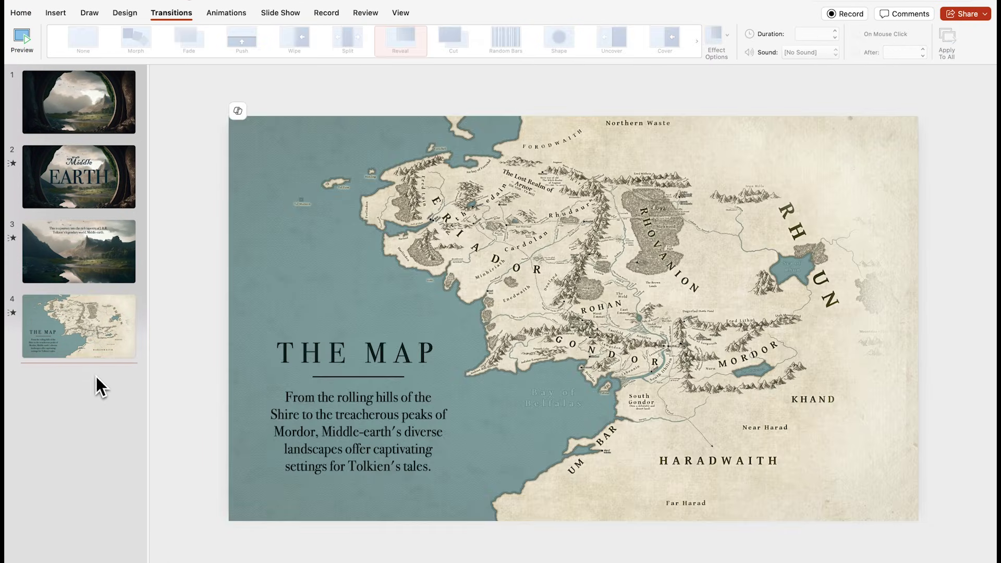
right_click(92, 368)
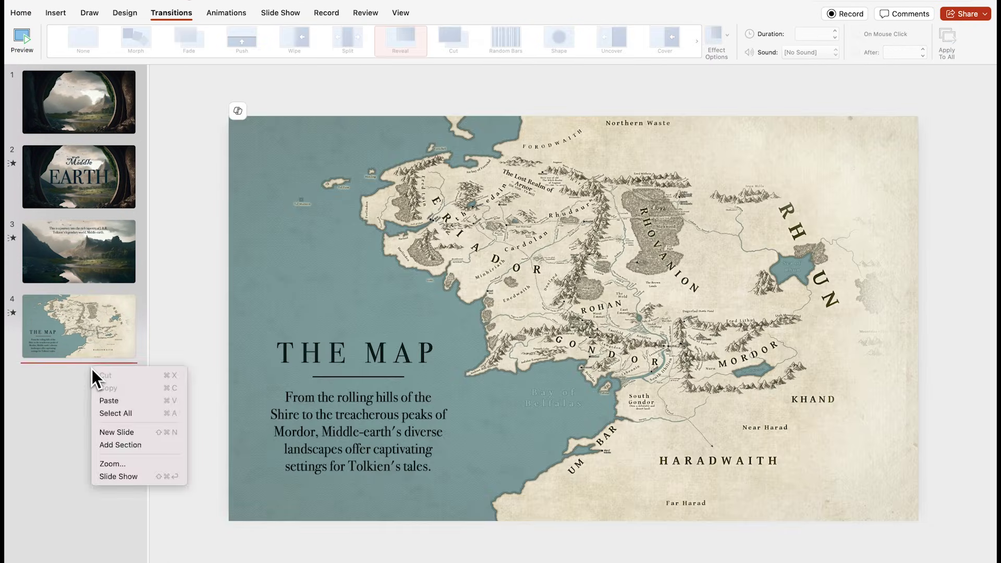
- Add slide 5 and set its background to a Paper-Texture.jpeg picture fill
click(117, 433)
right_click(490, 297)
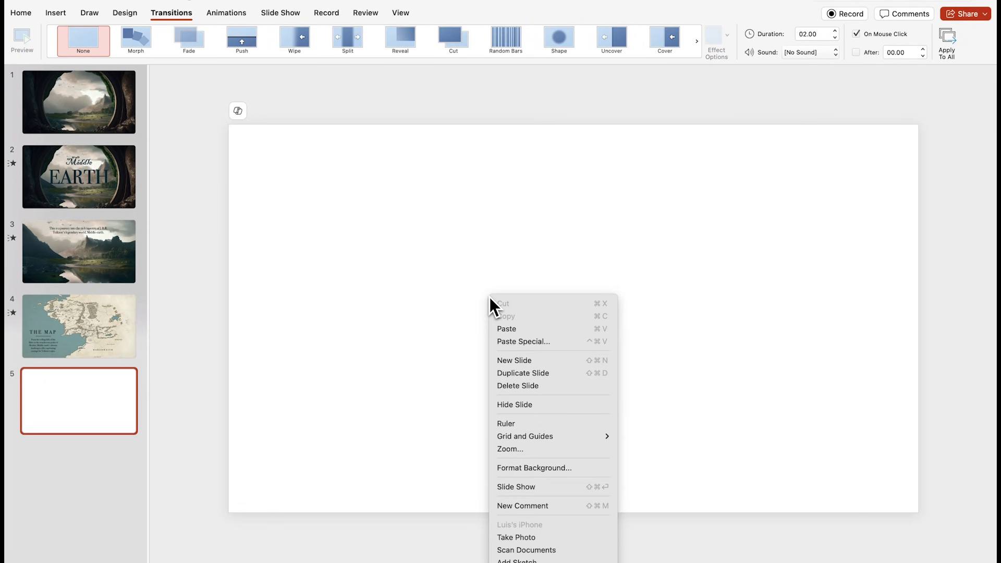
click(527, 468)
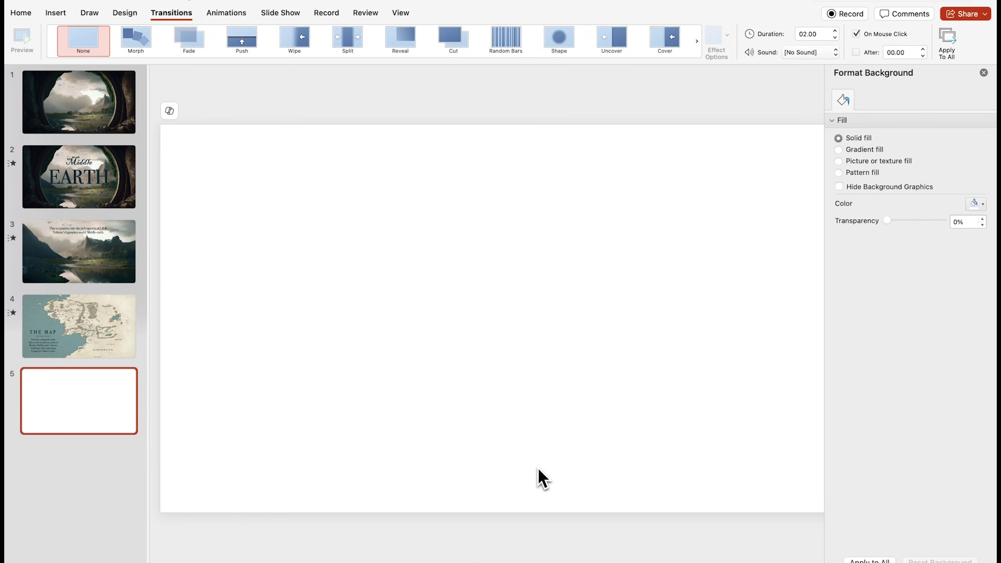
click(863, 164)
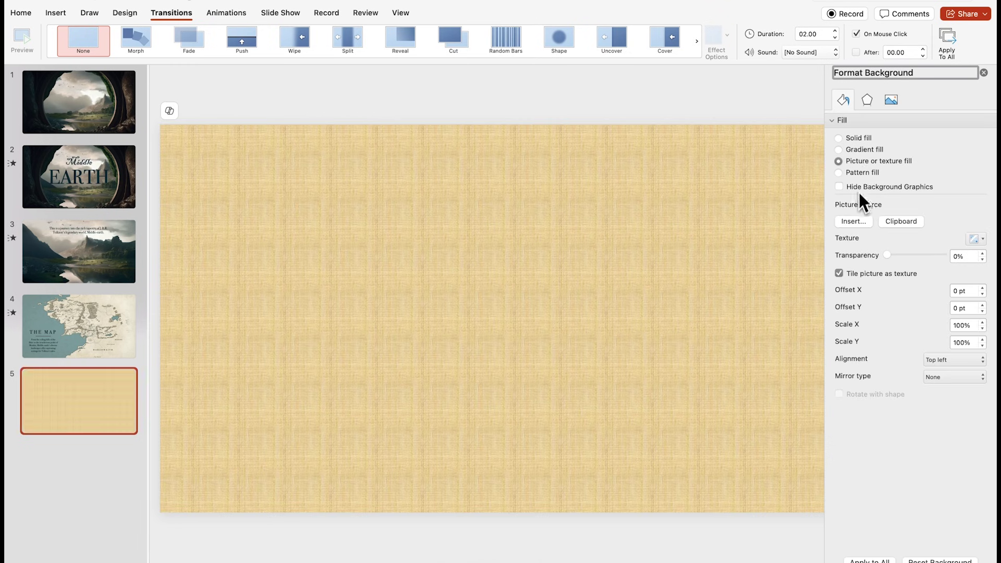
click(852, 221)
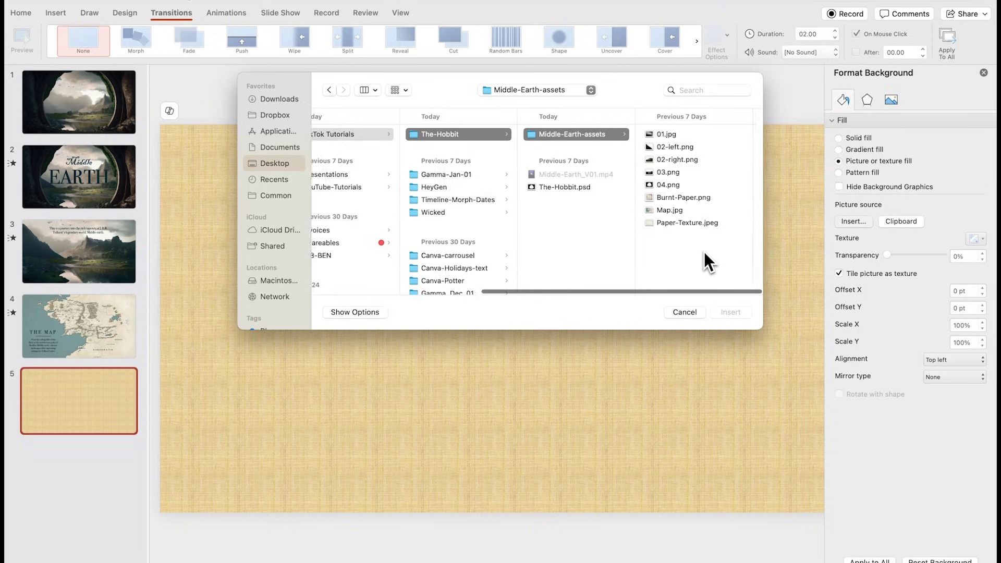
click(673, 224)
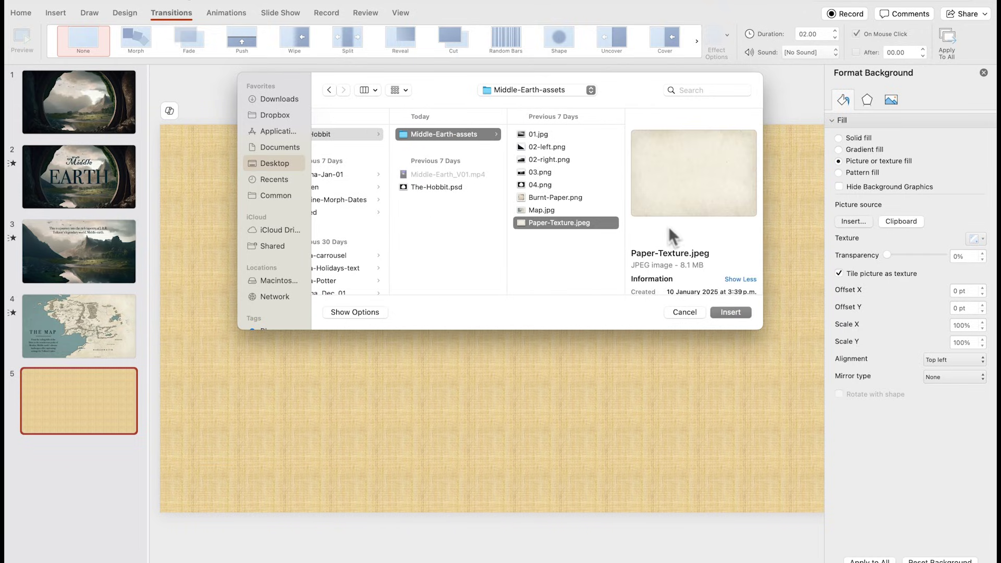
click(728, 311)
- Paste THE SHIRE title text and place Burnt-Paper.png low on the slide
key(cmd+v)
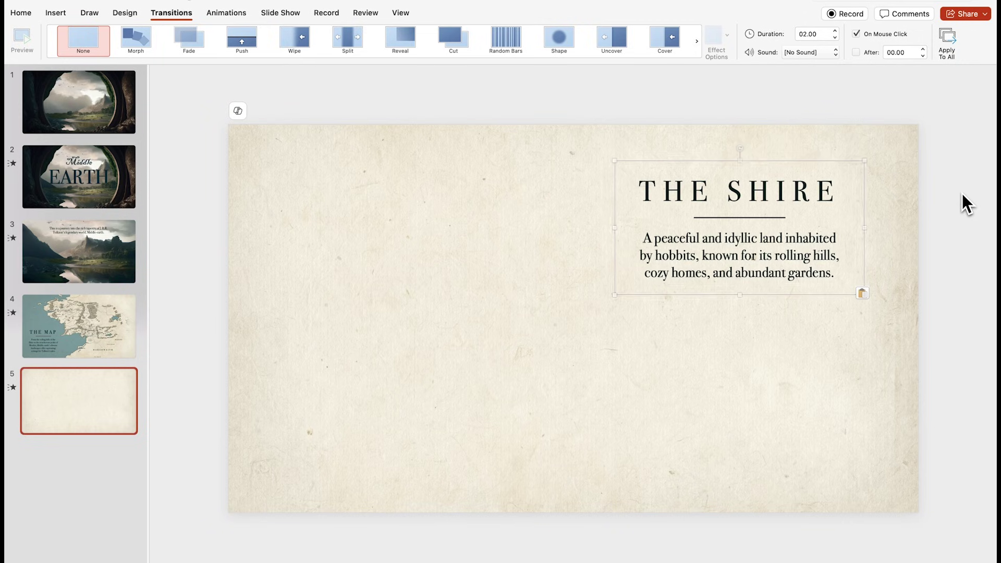
click(962, 192)
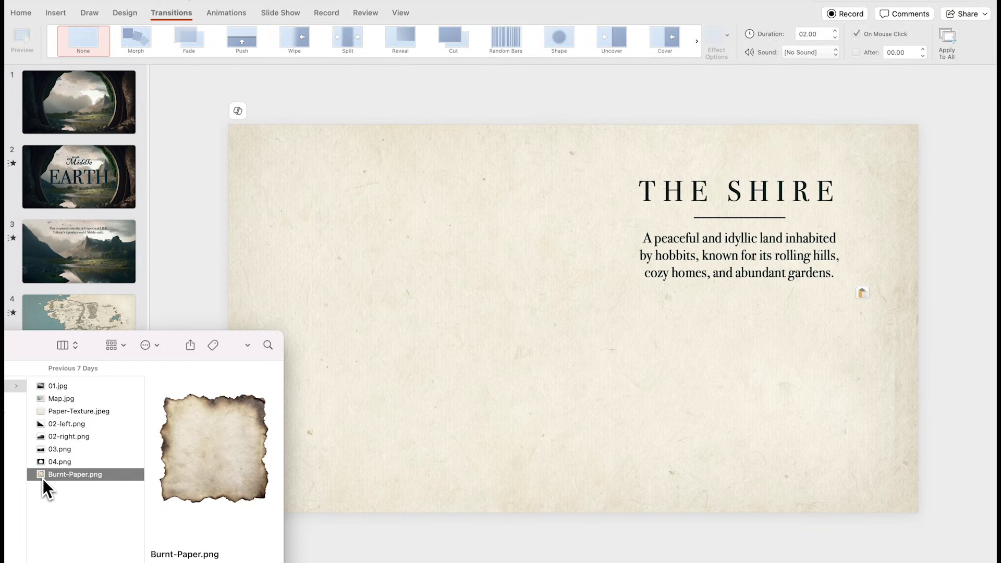
drag(43, 479, 534, 387)
click(803, 380)
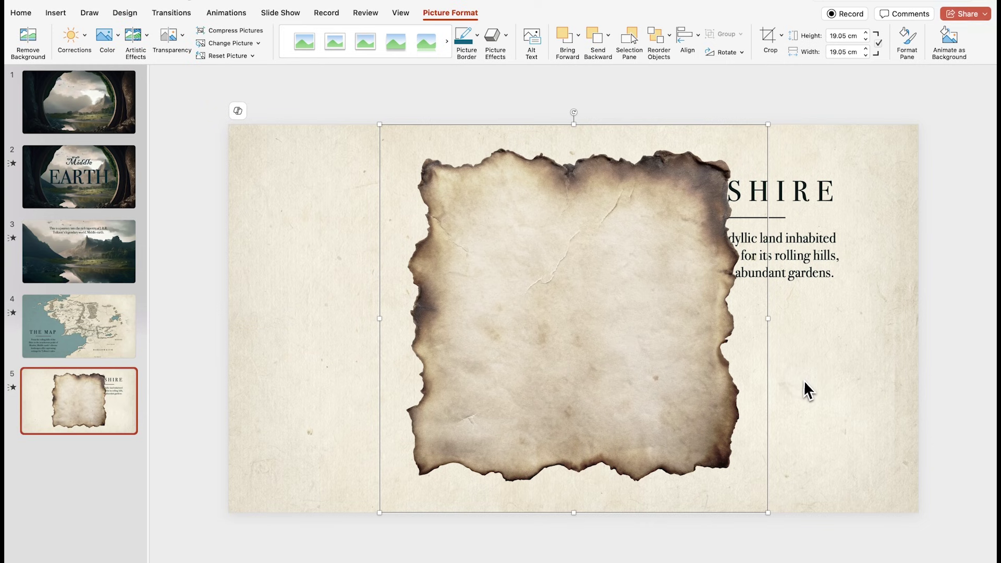
drag(620, 313, 574, 297)
click(864, 385)
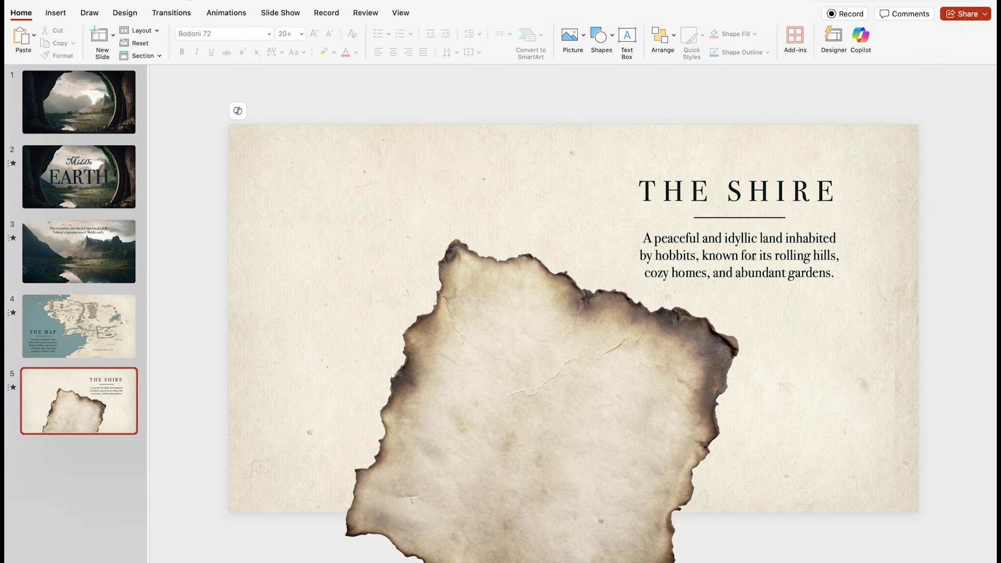
- Paste the hobbit-house photo, fit it over the burnt paper, and give it 52 pt soft edges
key(super+v)
drag(623, 236, 652, 340)
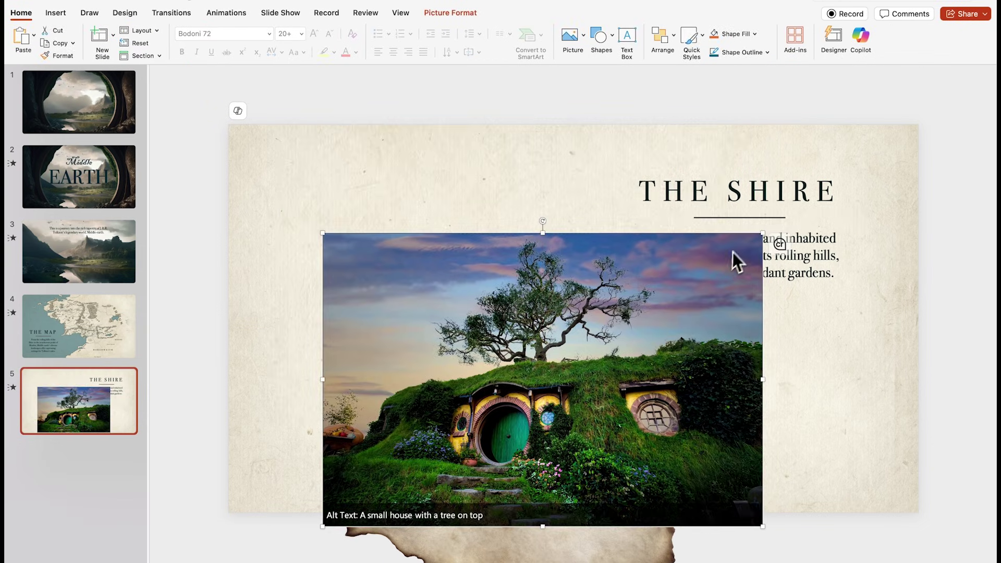
drag(760, 232, 625, 327)
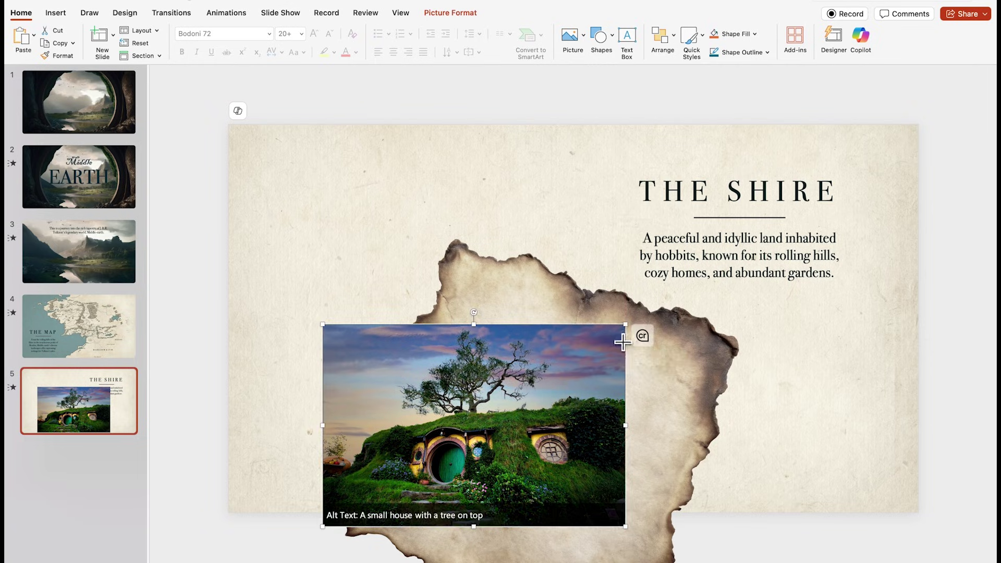
drag(530, 369, 599, 346)
right_click(603, 349)
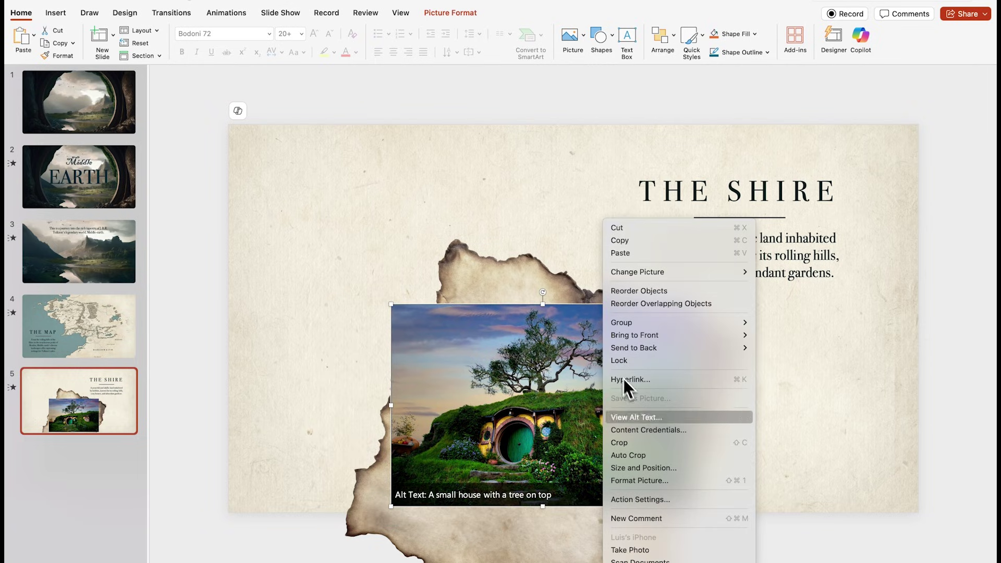
click(656, 484)
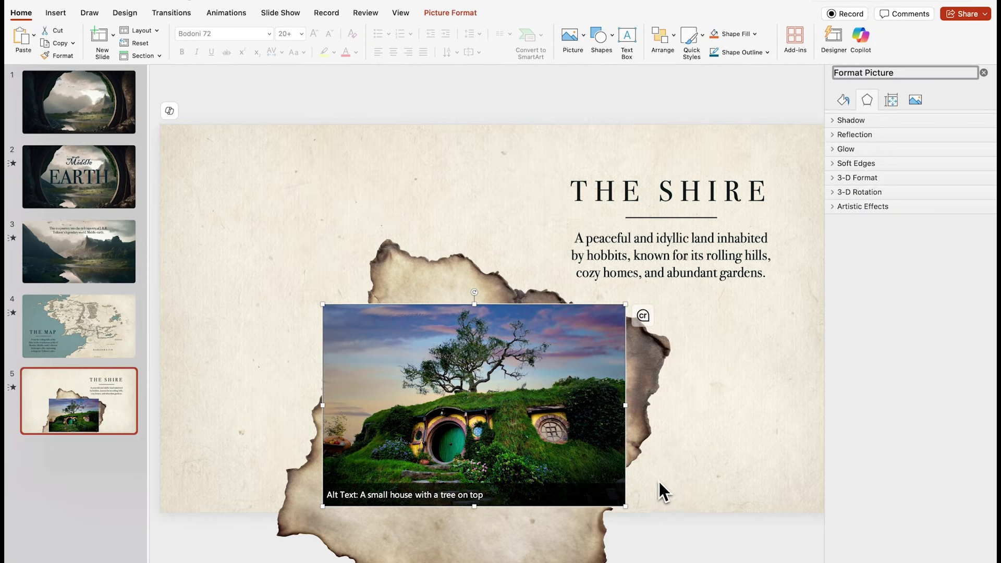
click(833, 164)
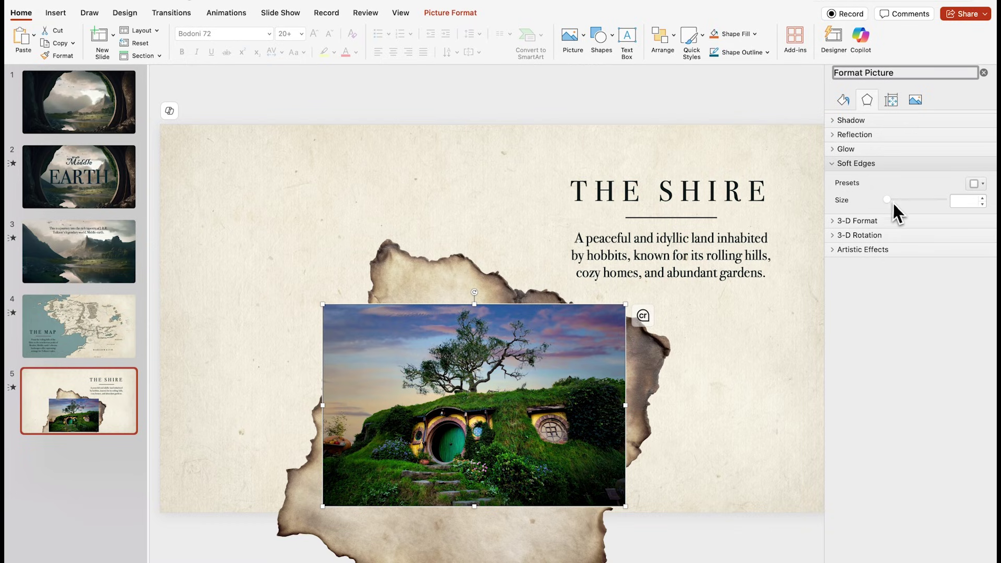
drag(889, 200, 921, 199)
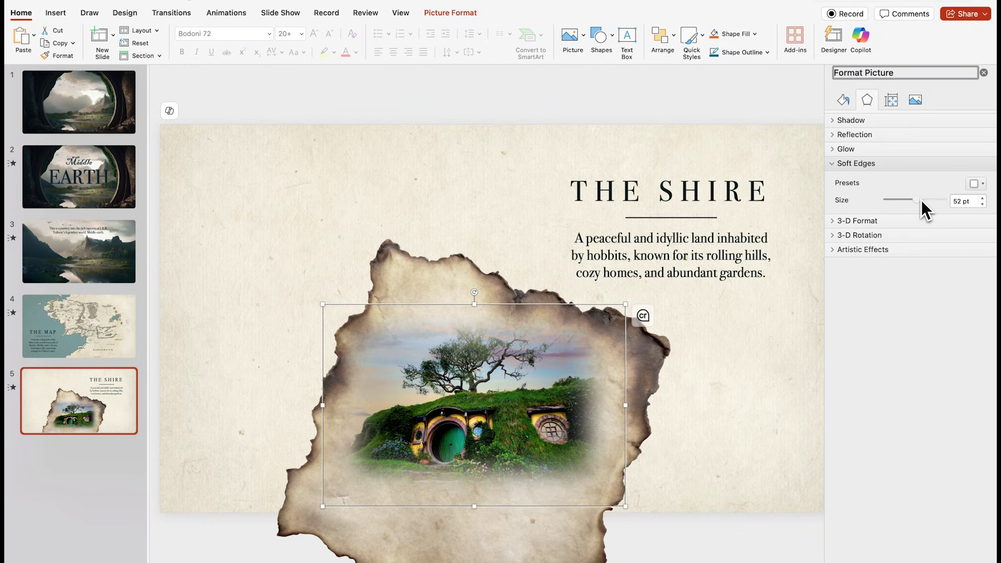
- Paste the cloaked hobbit picture onto the Shire slide, then return to slide 4
click(629, 509)
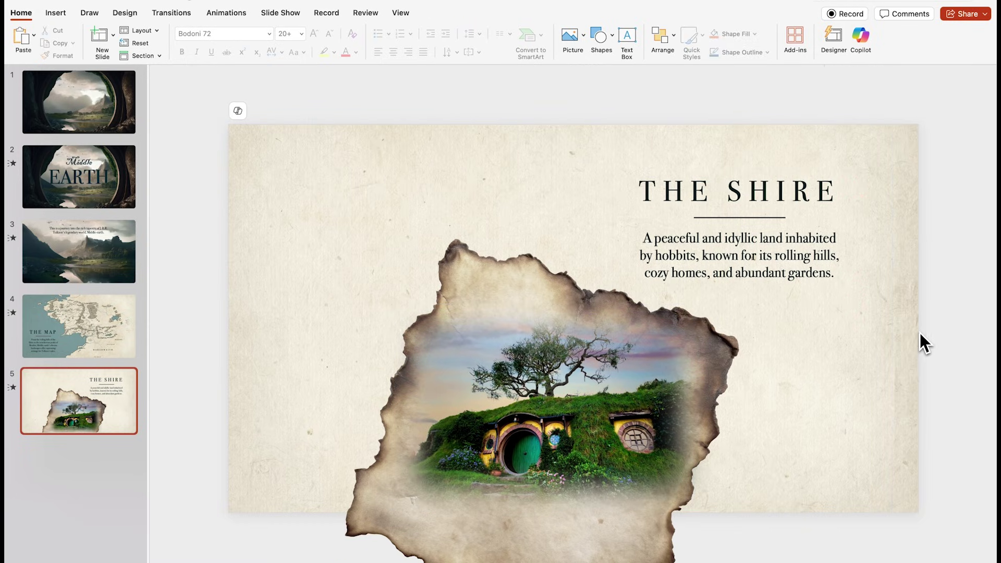
key(super+v)
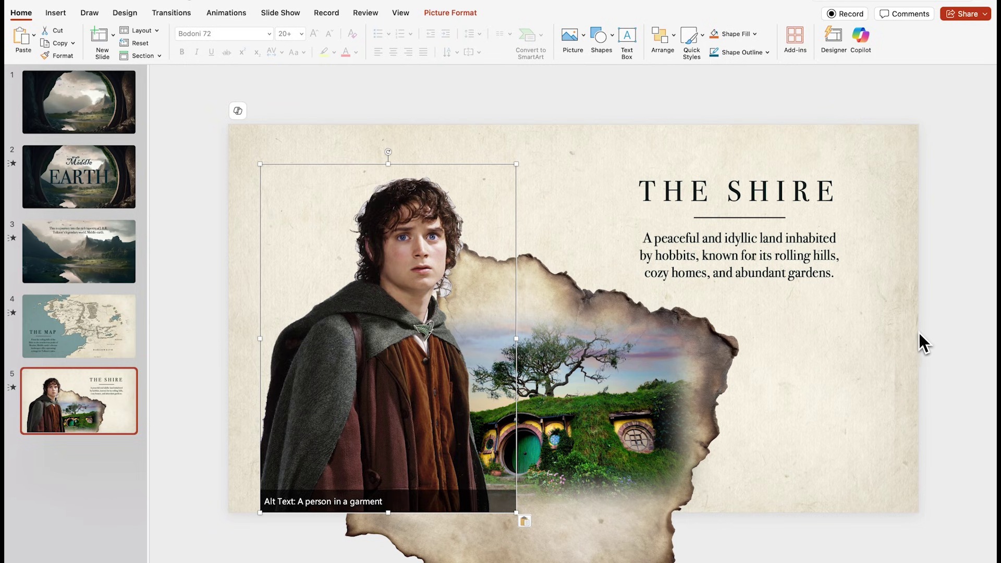
click(893, 334)
click(102, 337)
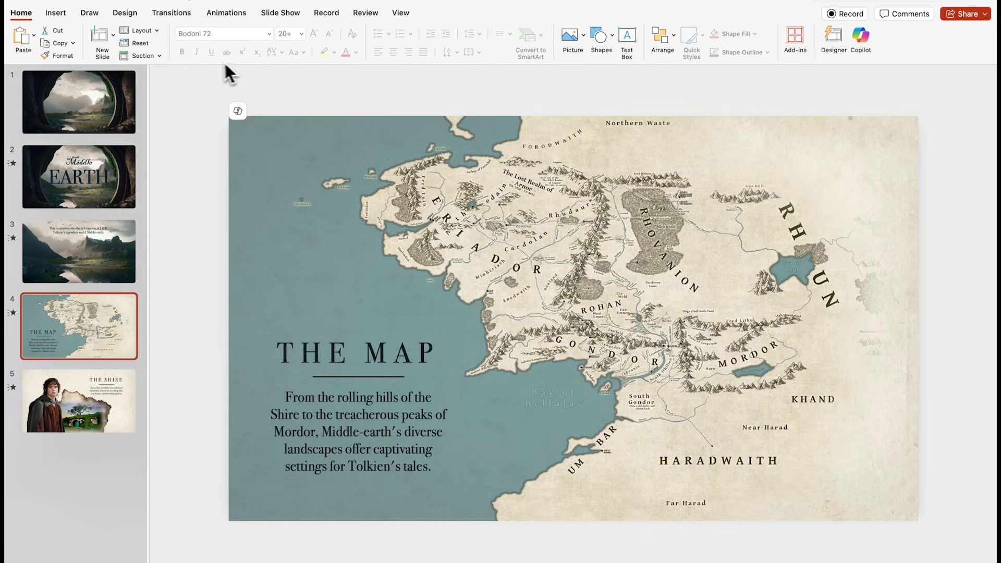
- Insert a Slide Zoom of slide 5, the Shire slide, onto the map slide
click(72, 14)
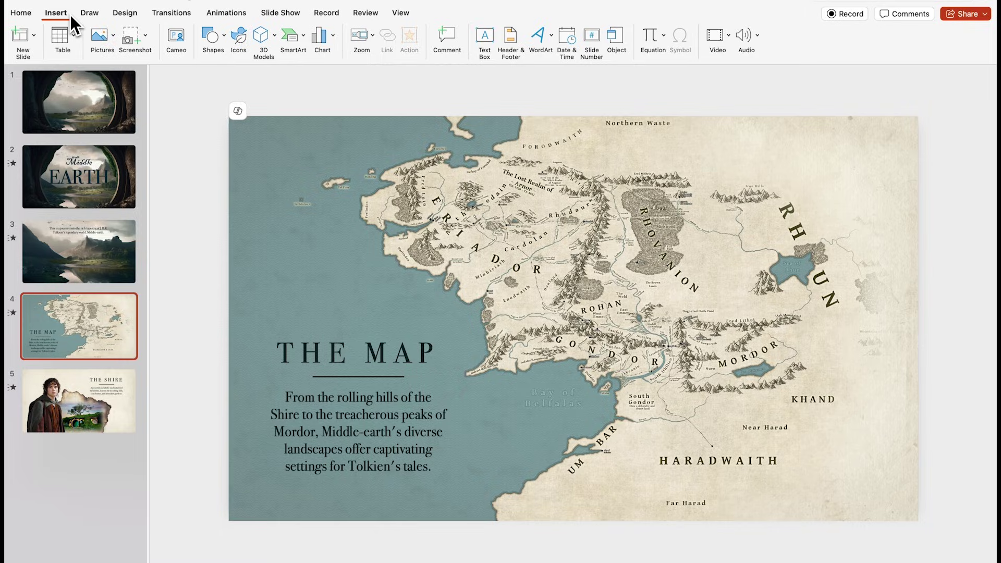
click(359, 33)
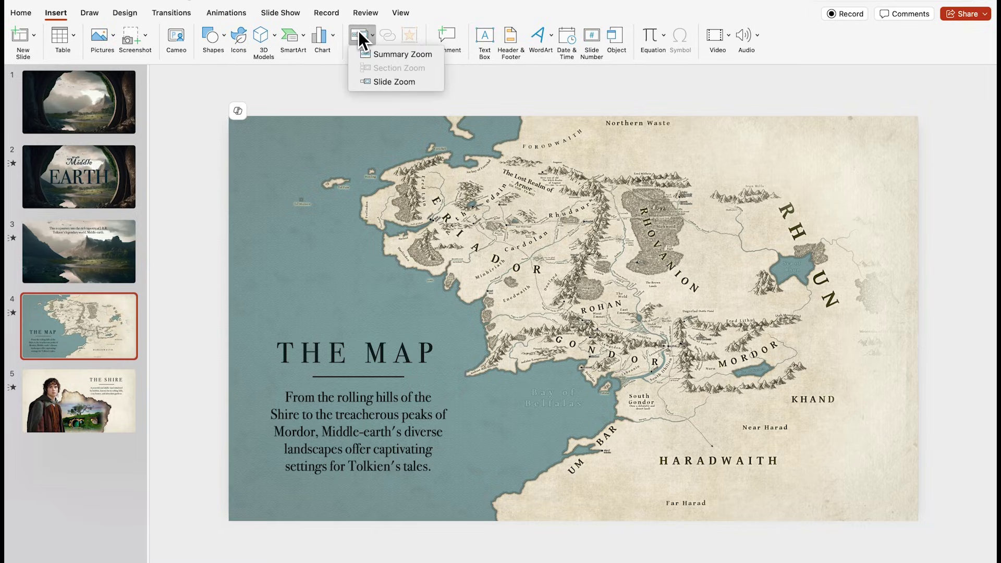
click(376, 83)
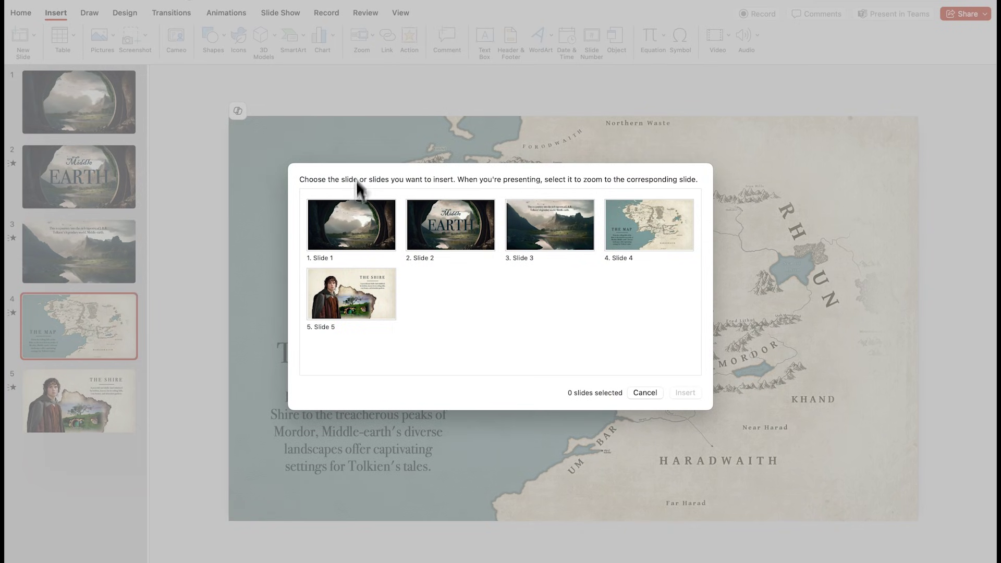
click(362, 298)
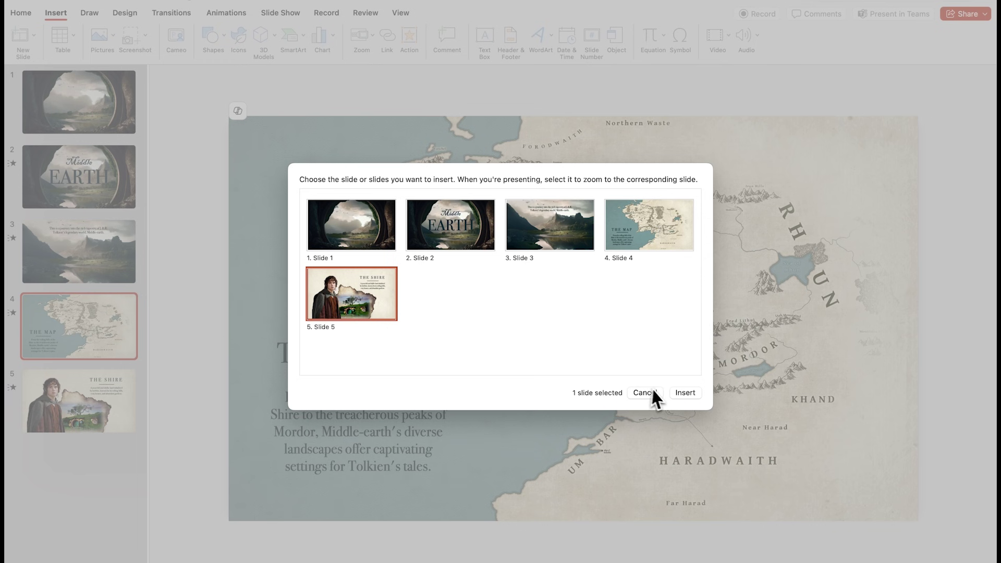
click(681, 393)
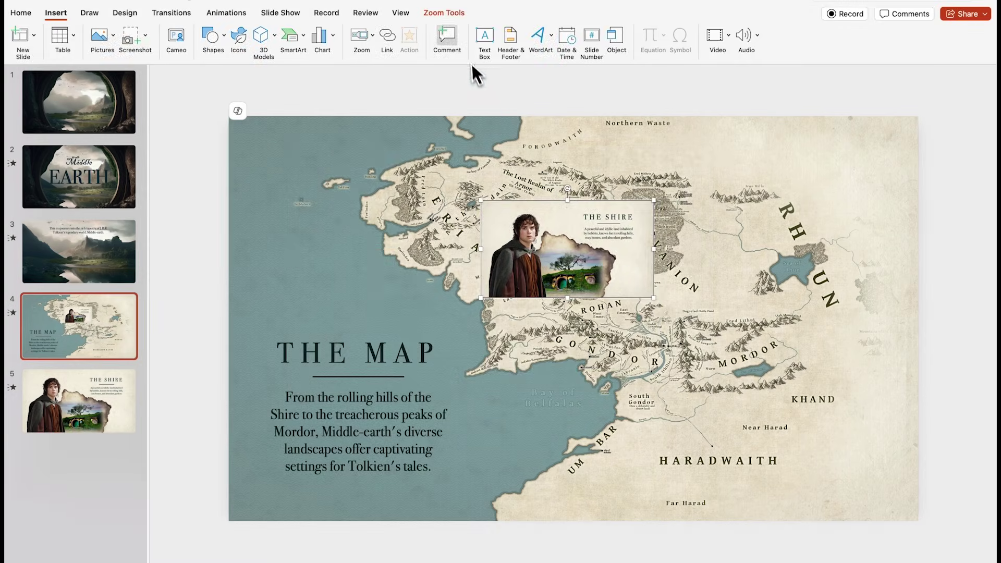
- Set the slide zoom's border to No Outline
click(456, 14)
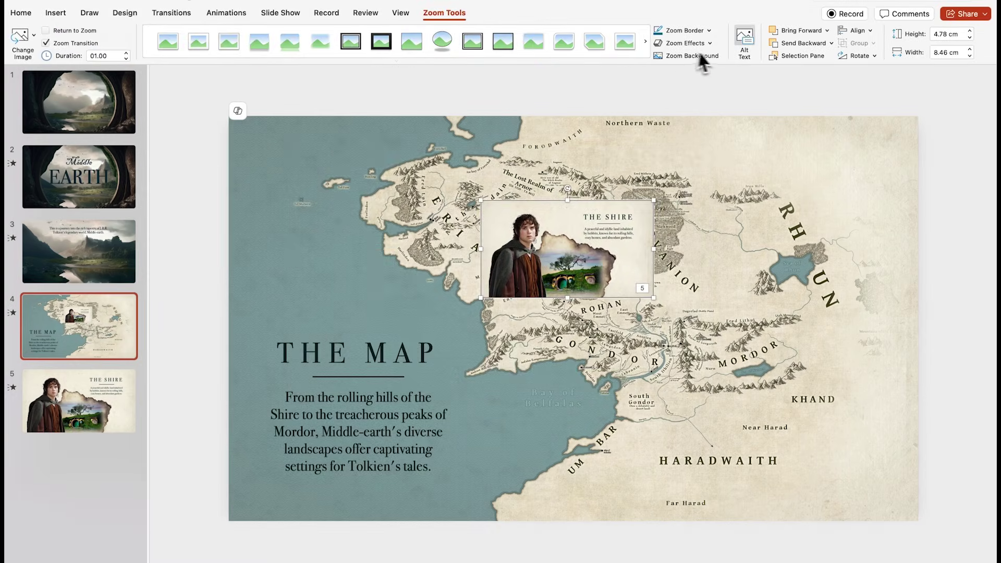
click(710, 31)
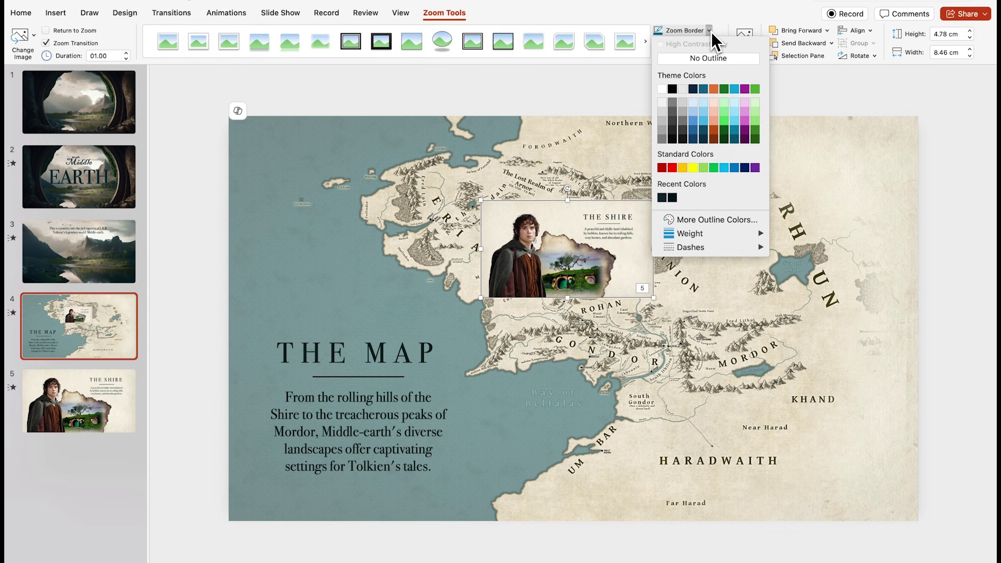
click(701, 57)
ctrl+scroll(610, 204, up, 5)
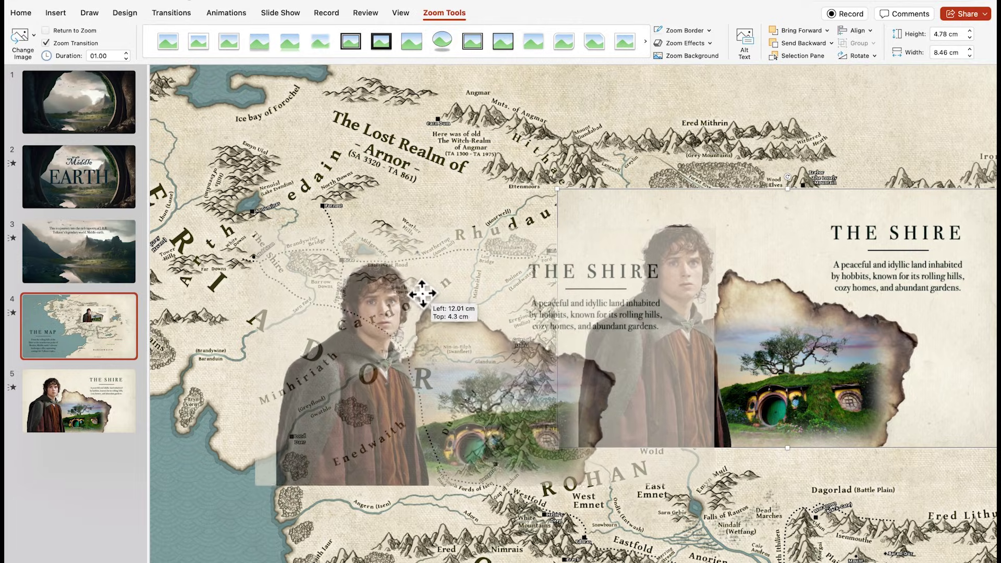
- Shrink the Shire zoom to a tiny marker about 0.13 × 0.23 cm and place it beside Hobbiton
mouse_move(257, 229)
mouse_down()
mouse_move(255, 197)
mouse_move(287, 243)
mouse_move(264, 230)
mouse_move(273, 242)
mouse_move(315, 223)
mouse_up()
click(320, 232)
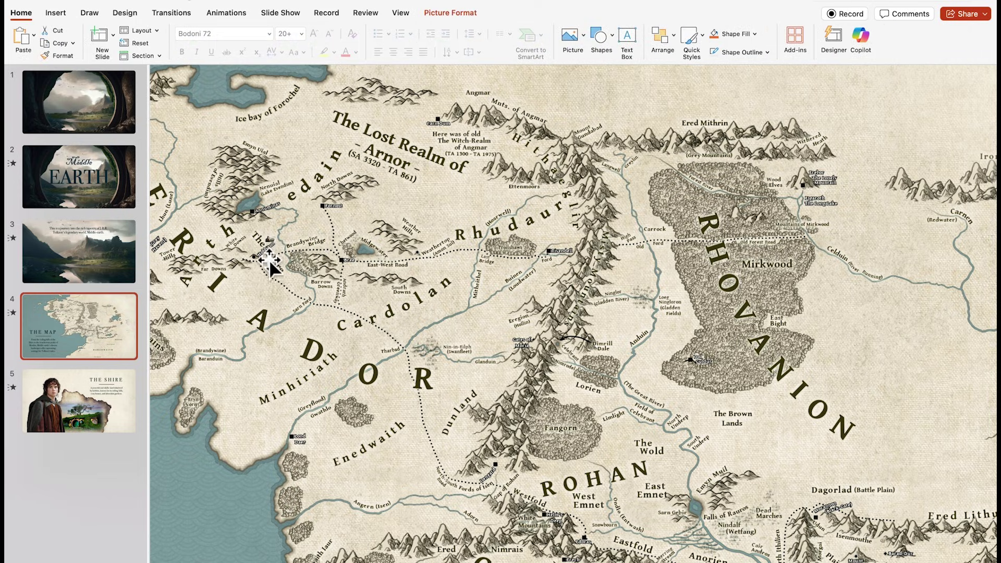